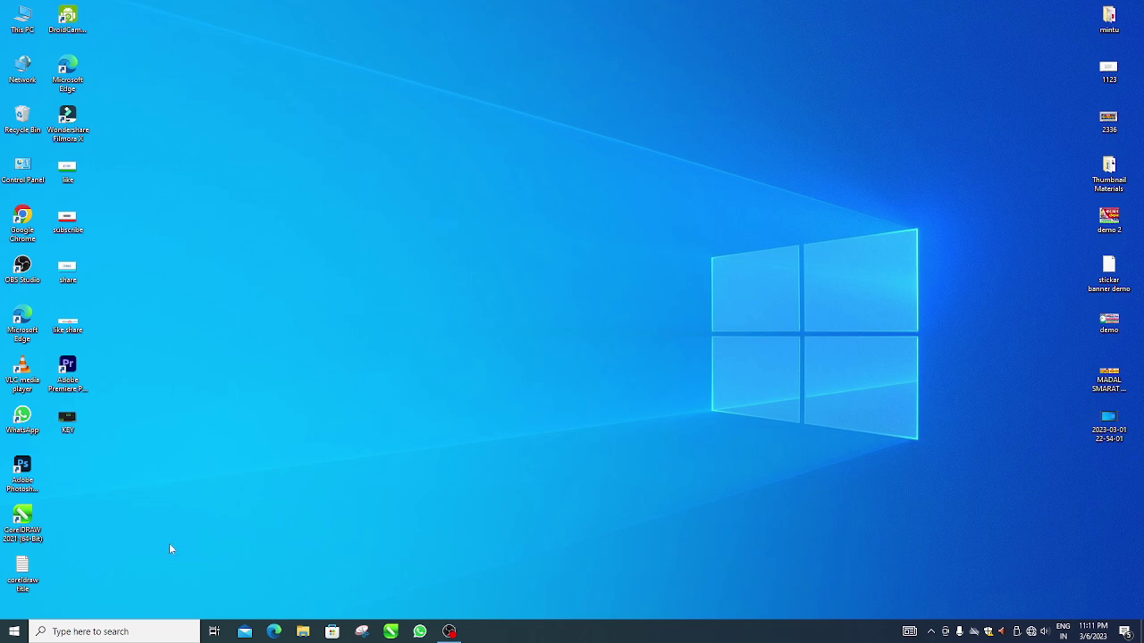
Step: Launch Word 2013 from Windows search and start a new blank document
{"action": "left_click", "coordinate": [101, 631]}
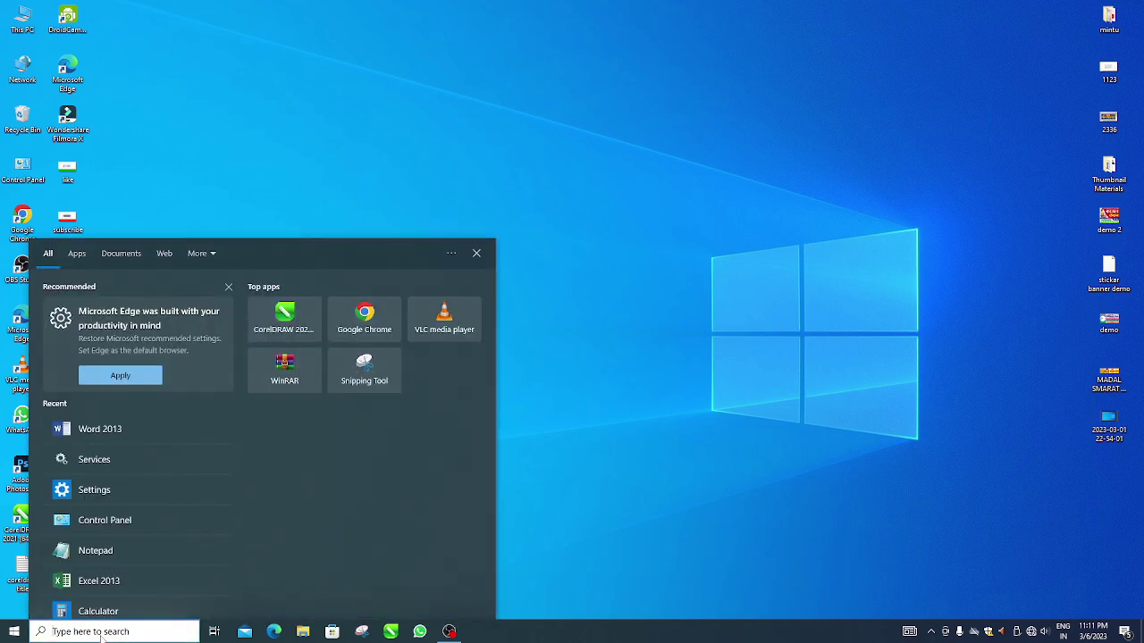
{"action": "type", "text": "w"}
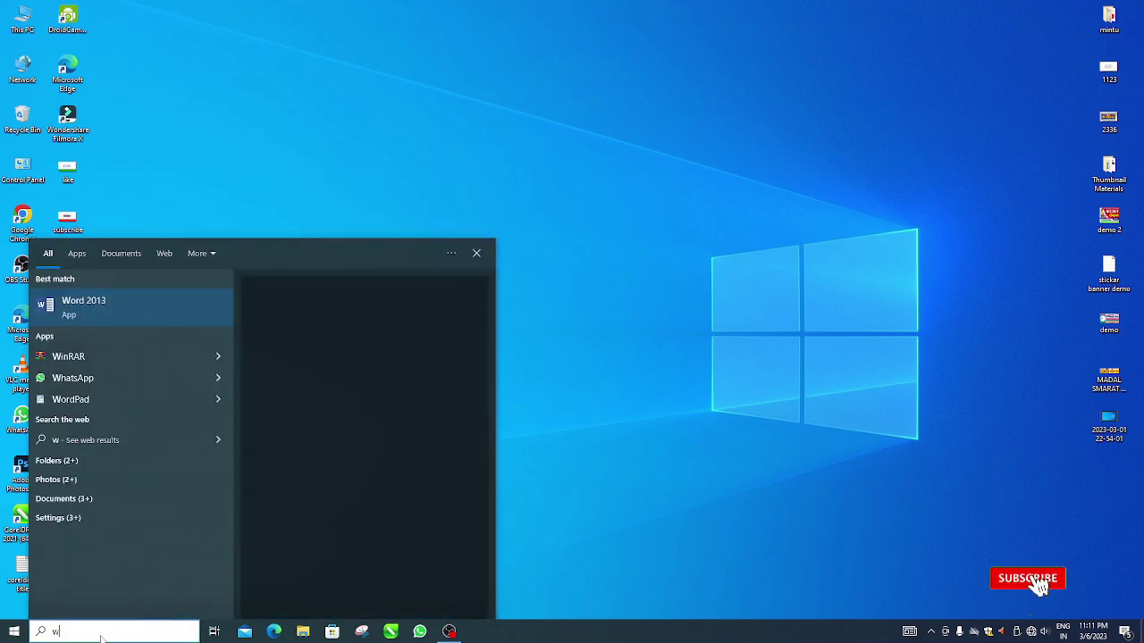
{"action": "type", "text": "ord"}
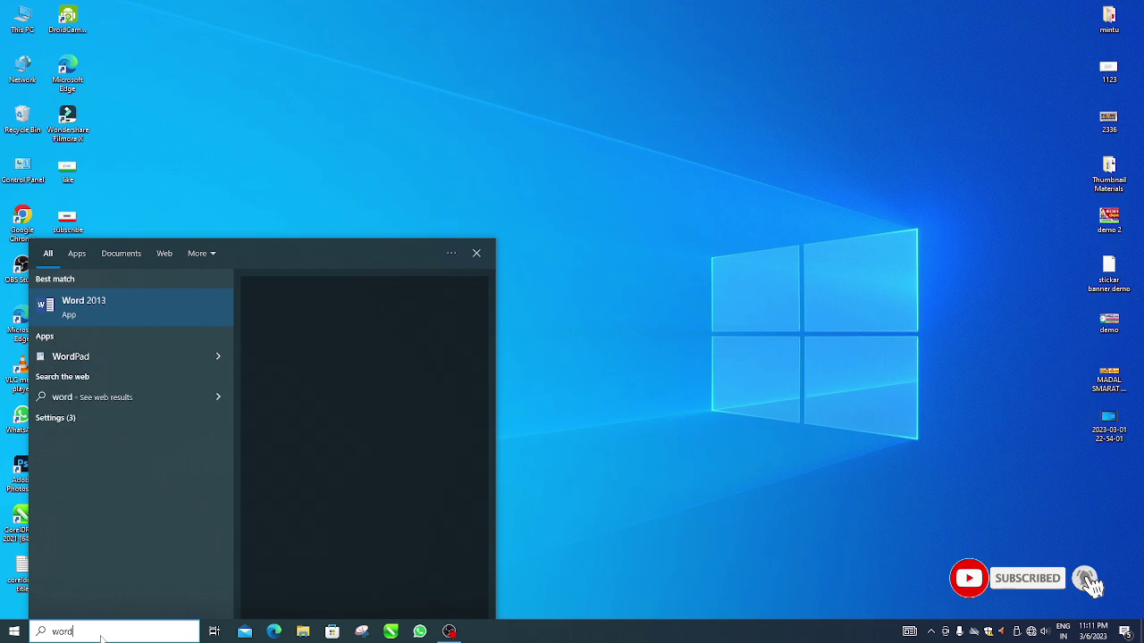
{"action": "left_click", "coordinate": [98, 315]}
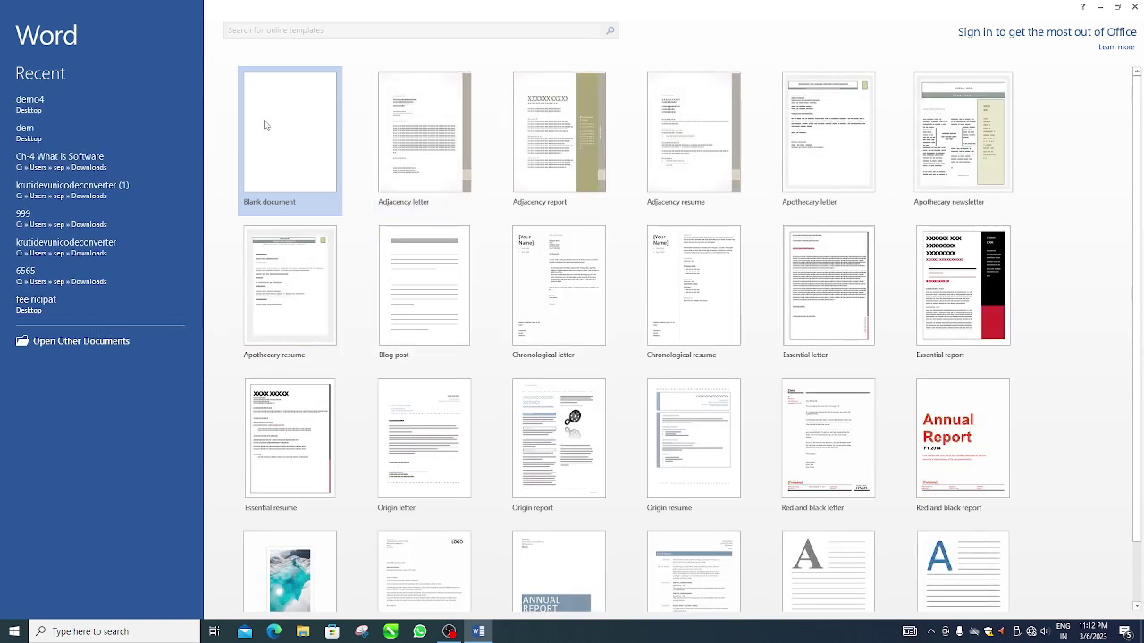
{"action": "left_click", "coordinate": [270, 155]}
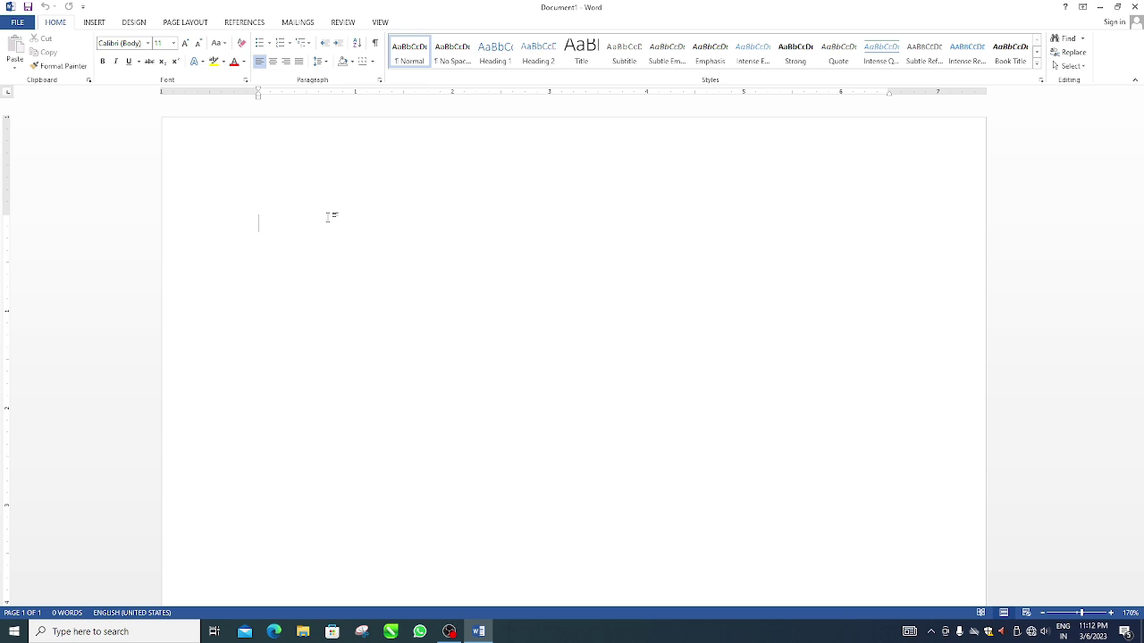
Step: Generate sample paragraphs in the blank document with =rand()
{"action": "type", "text": "="}
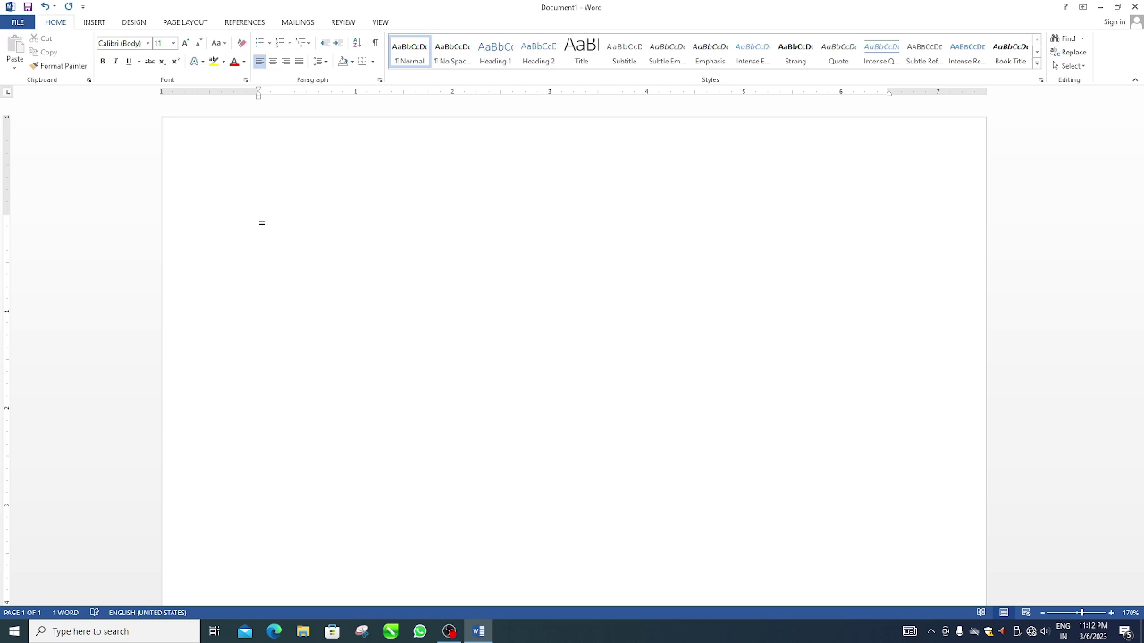
{"action": "type", "text": "ran"}
{"action": "type", "text": "d"}
{"action": "type", "text": "("}
{"action": "type", "text": ")"}
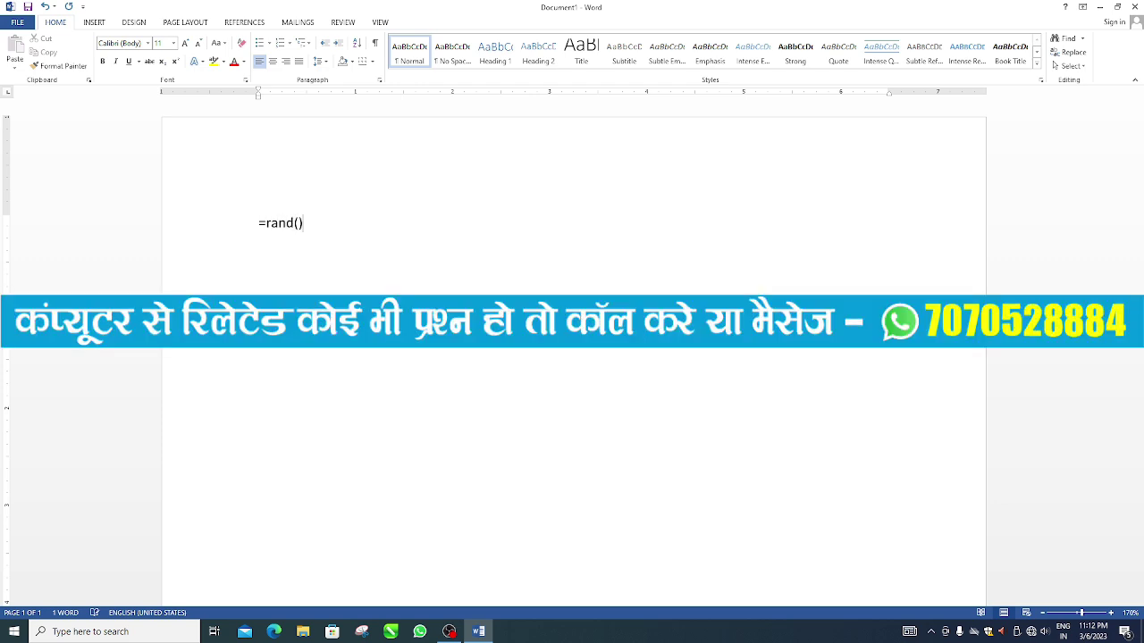
{"action": "key", "text": "Return"}
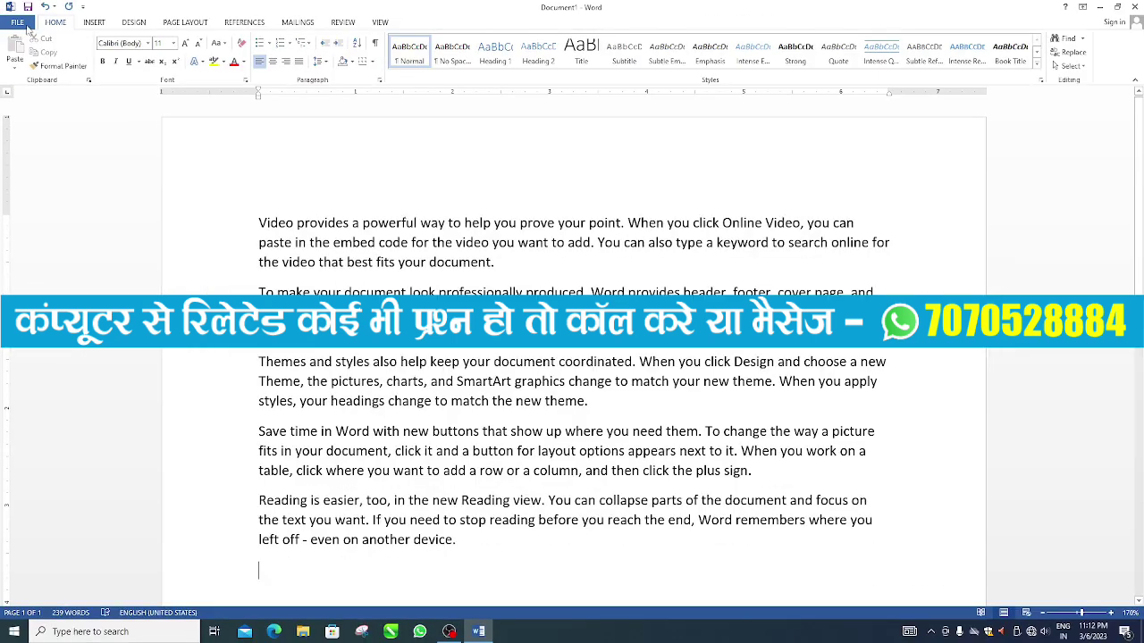
Step: Choose Encrypt with Password under Protect Document on the File Info page
{"action": "left_click", "coordinate": [20, 23]}
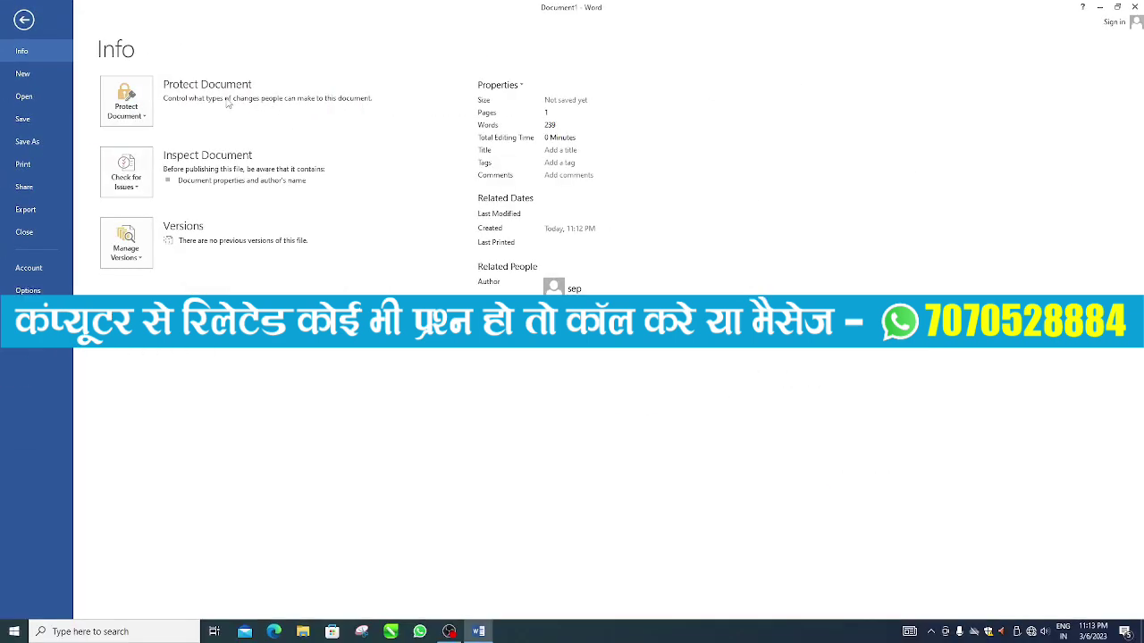
{"action": "left_click", "coordinate": [140, 121]}
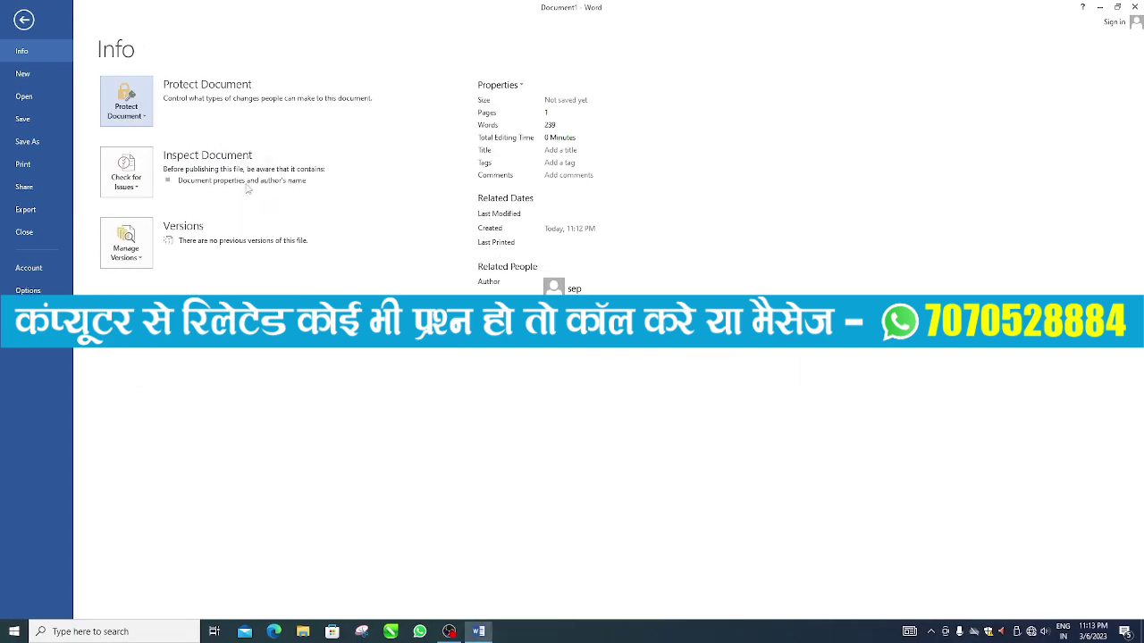
{"action": "left_click", "coordinate": [143, 114]}
{"action": "left_click", "coordinate": [157, 177]}
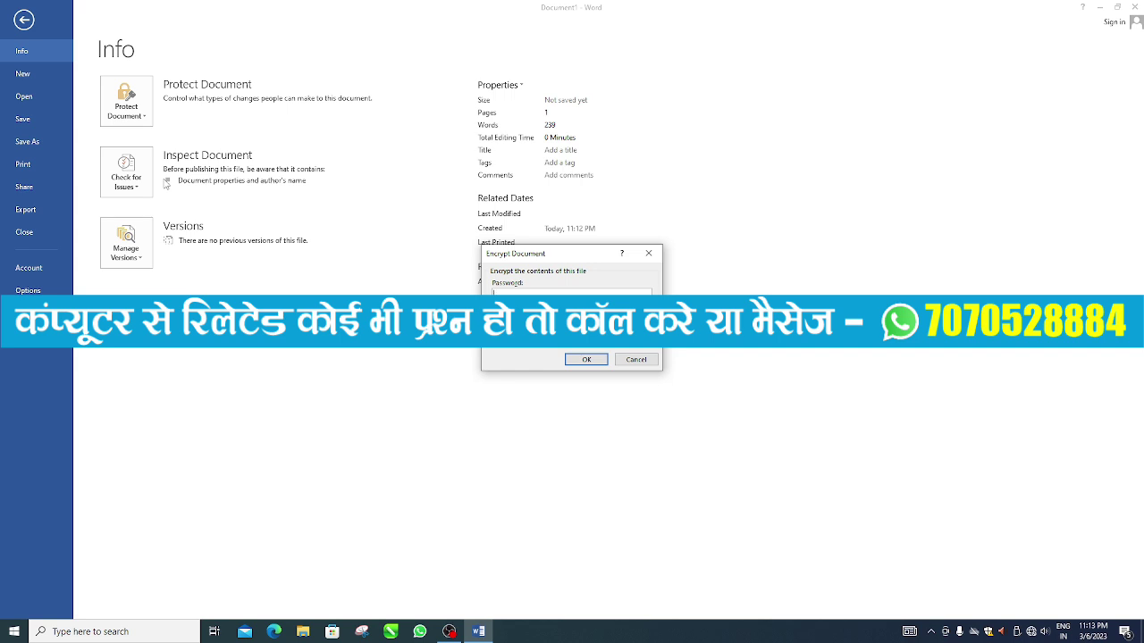
Step: Enter a document password and confirm it by re-entering it
{"action": "type", "text": "1"}
{"action": "left_click", "coordinate": [584, 360]}
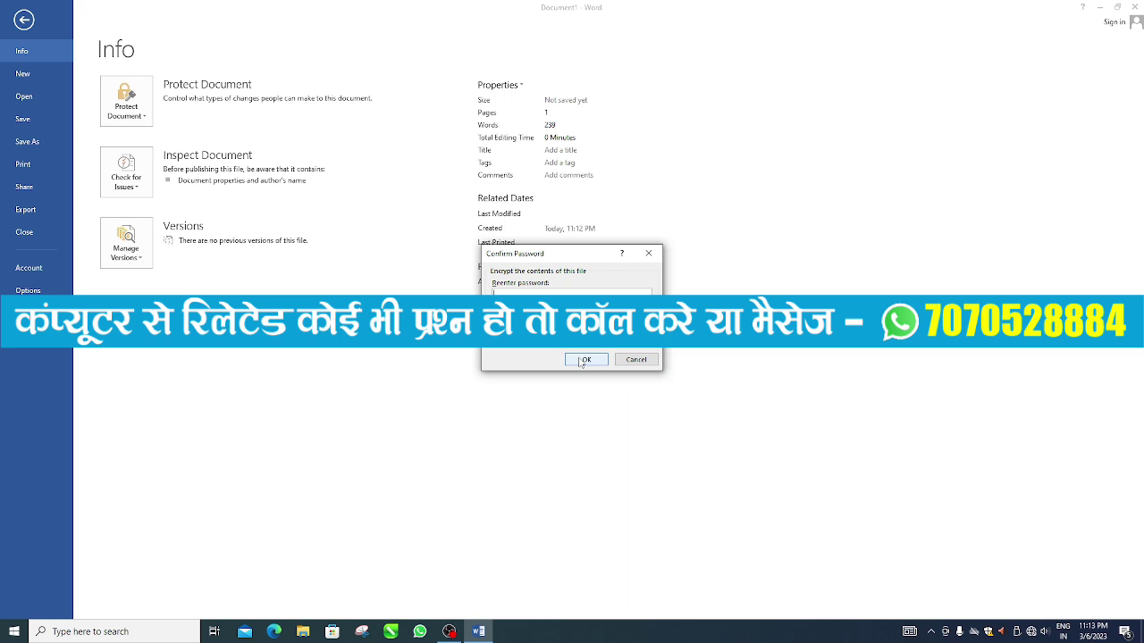
{"action": "left_click", "coordinate": [569, 362]}
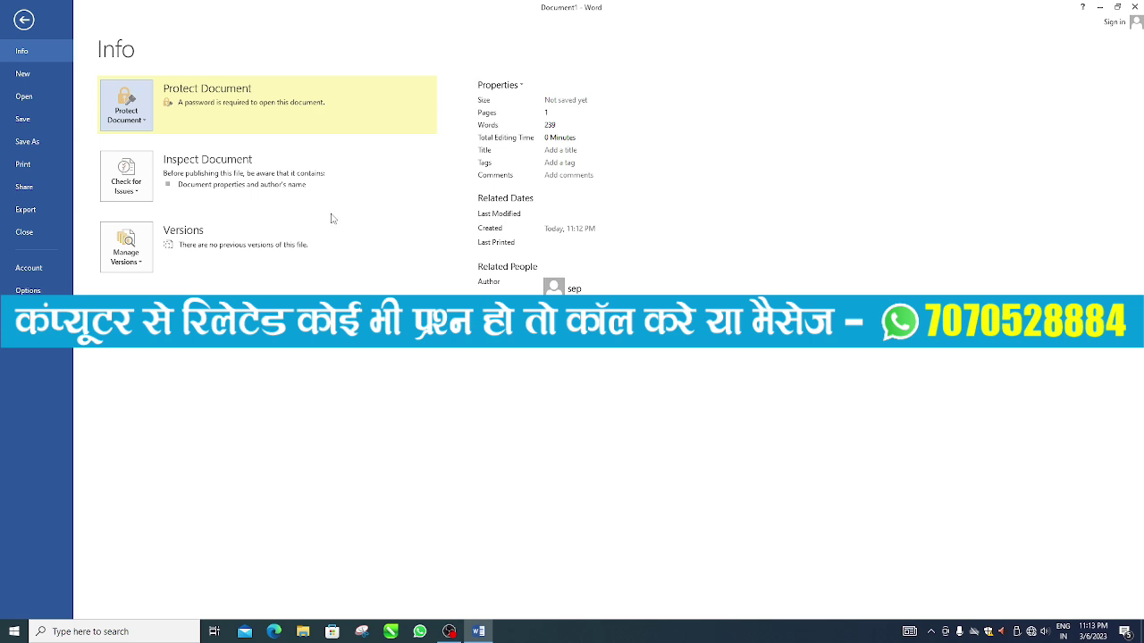
Step: Save the protected document to the Desktop as amax, then close Word
{"action": "left_click", "coordinate": [23, 18]}
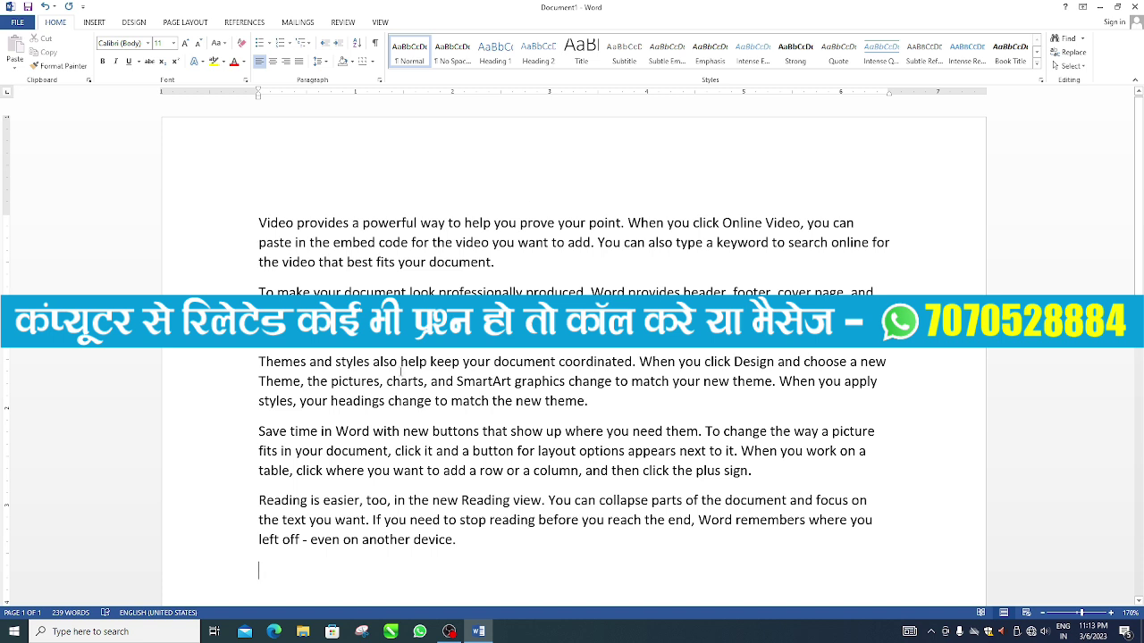
{"action": "left_click", "coordinate": [16, 25]}
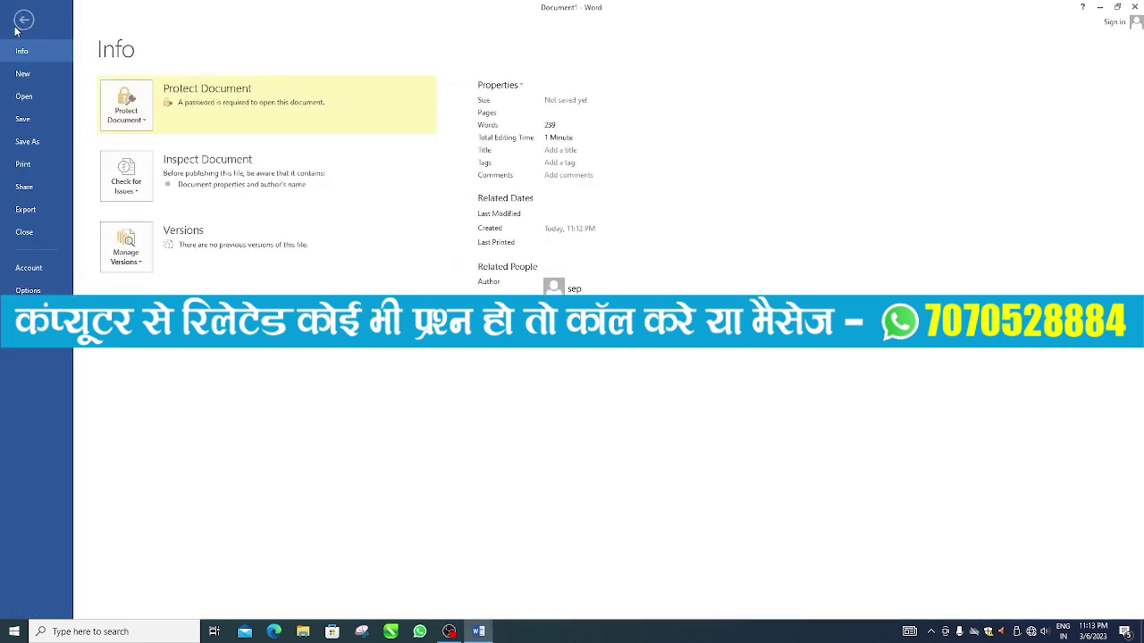
{"action": "left_click", "coordinate": [26, 121]}
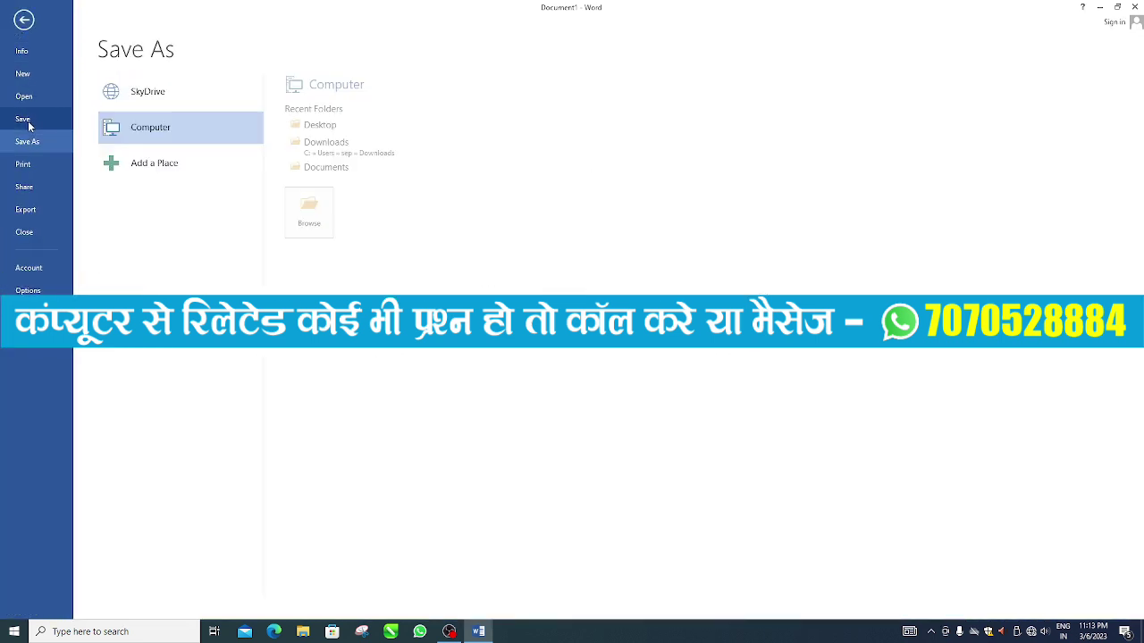
{"action": "left_click", "coordinate": [318, 126]}
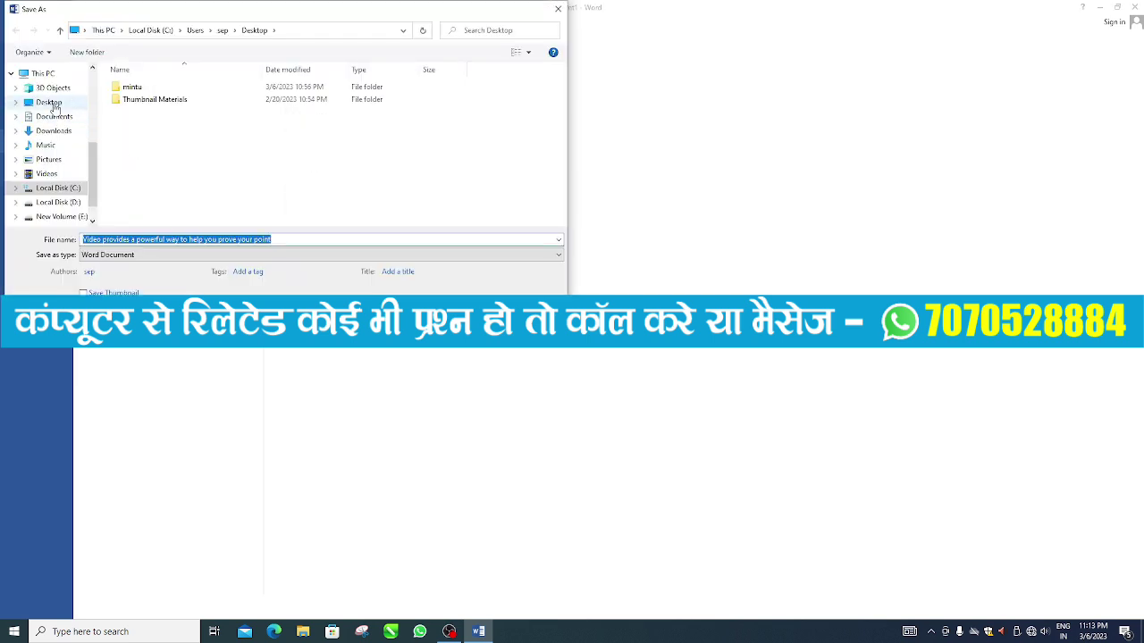
{"action": "left_click", "coordinate": [54, 105]}
{"action": "left_click", "coordinate": [273, 239]}
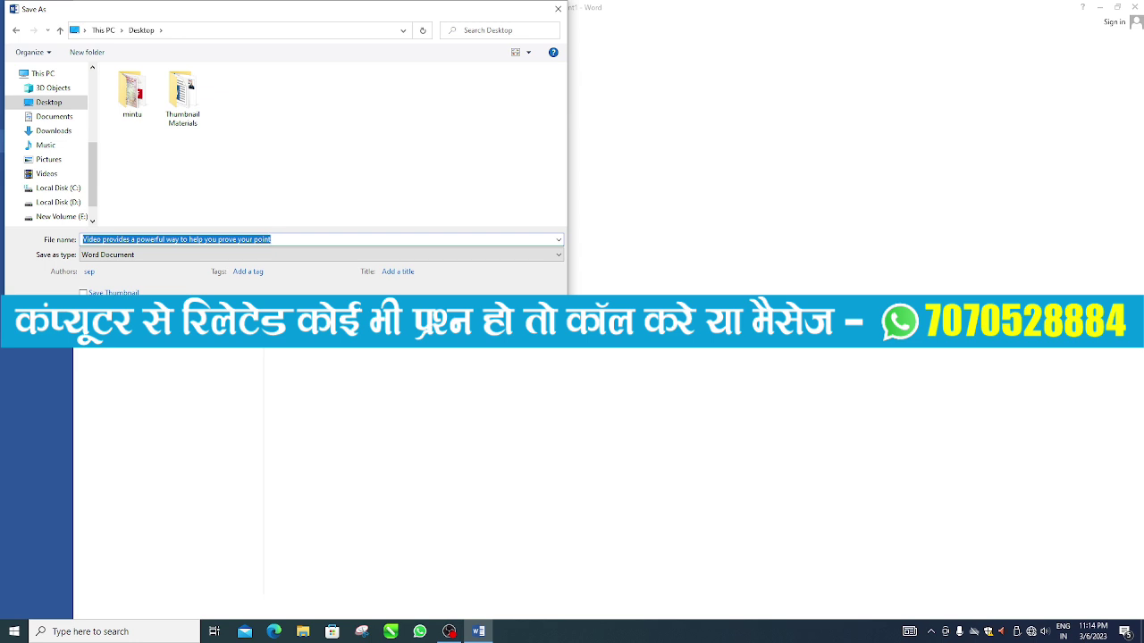
{"action": "type", "text": "amex"}
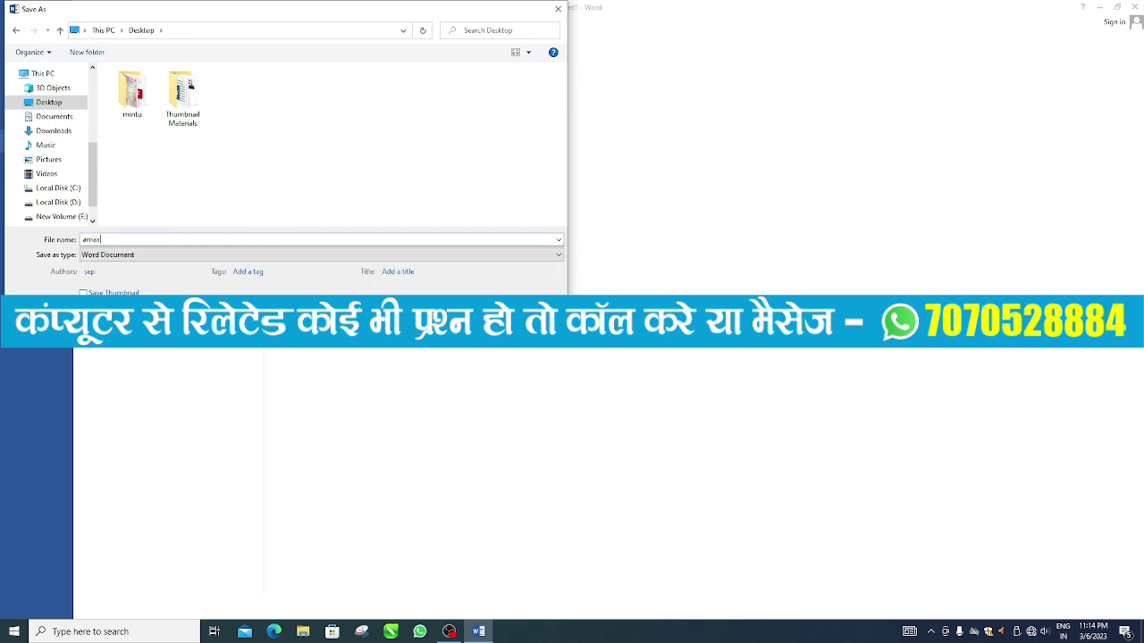
{"action": "key", "text": "Return"}
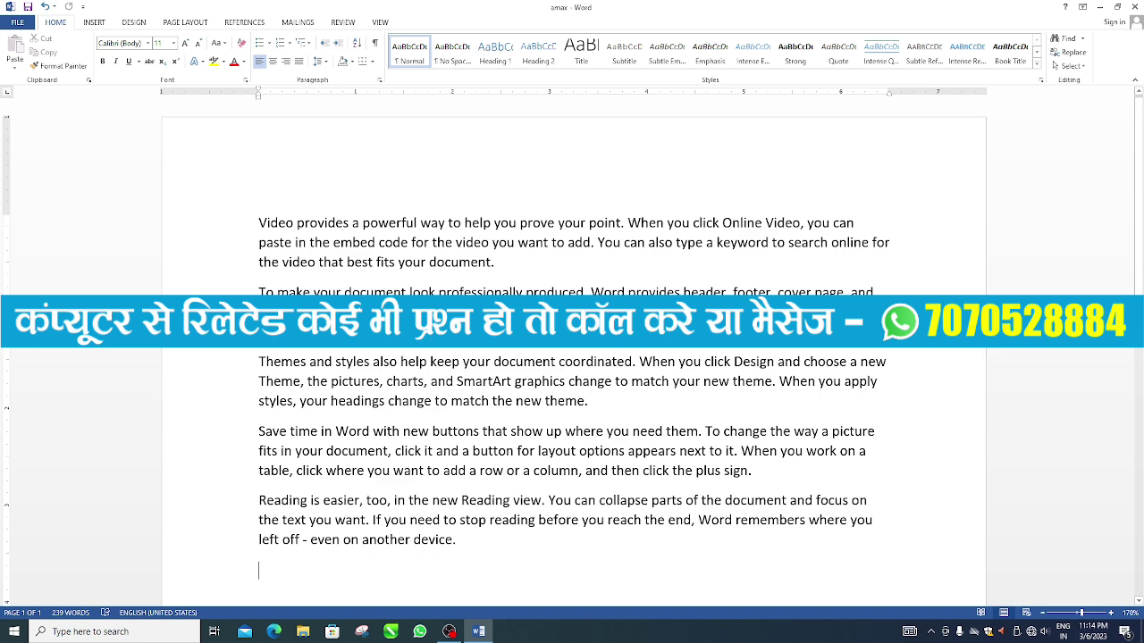
{"action": "left_click", "coordinate": [1137, 8]}
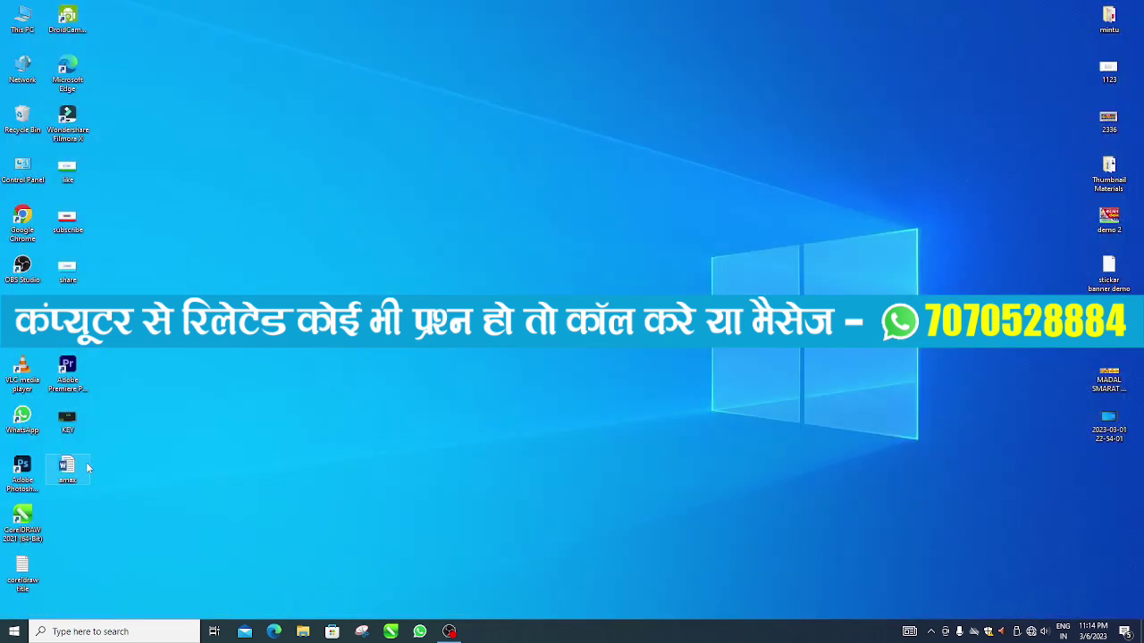
Step: Move the amax icon into open desktop space and open it in Word
{"action": "left_click_drag", "start_coordinate": [72, 470], "coordinate": [496, 130]}
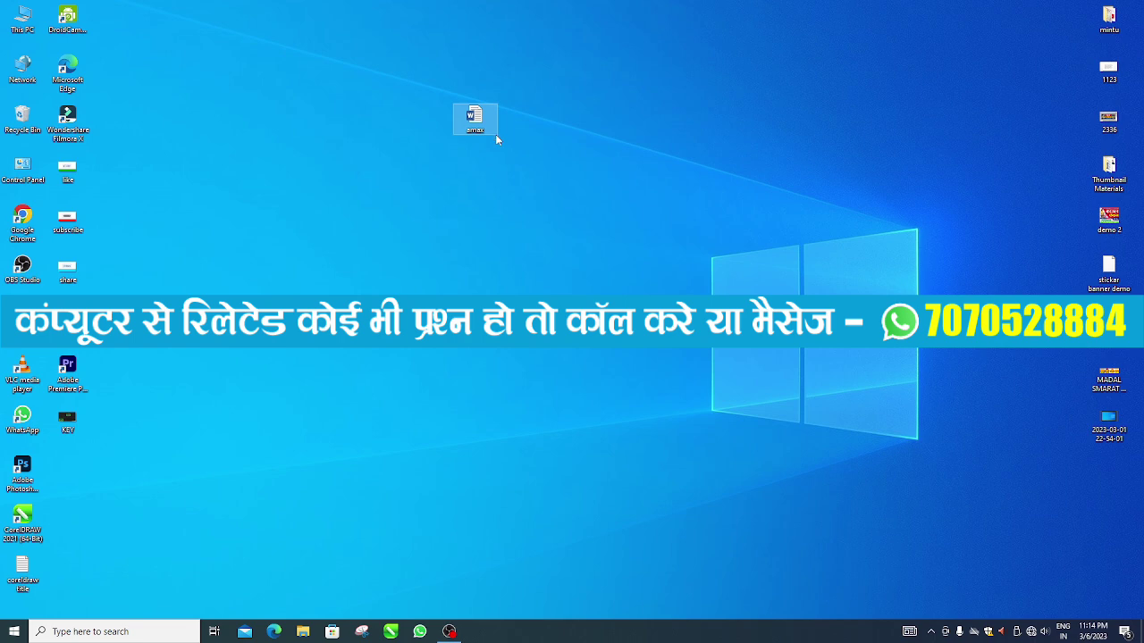
{"action": "mouse_move", "coordinate": [487, 128]}
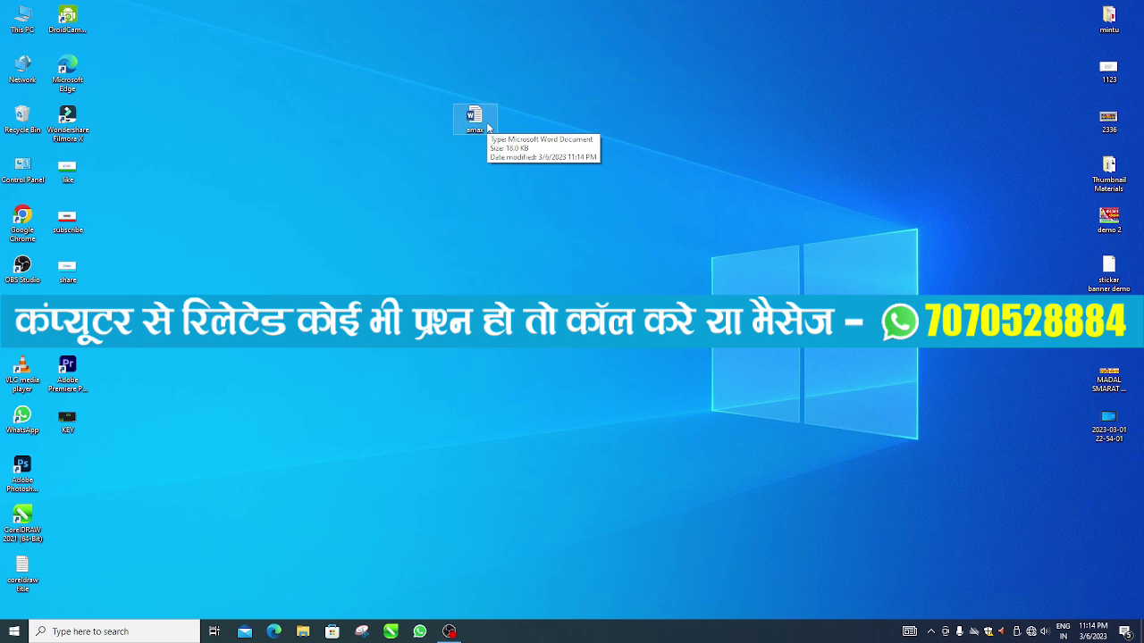
{"action": "double_click", "coordinate": [476, 122]}
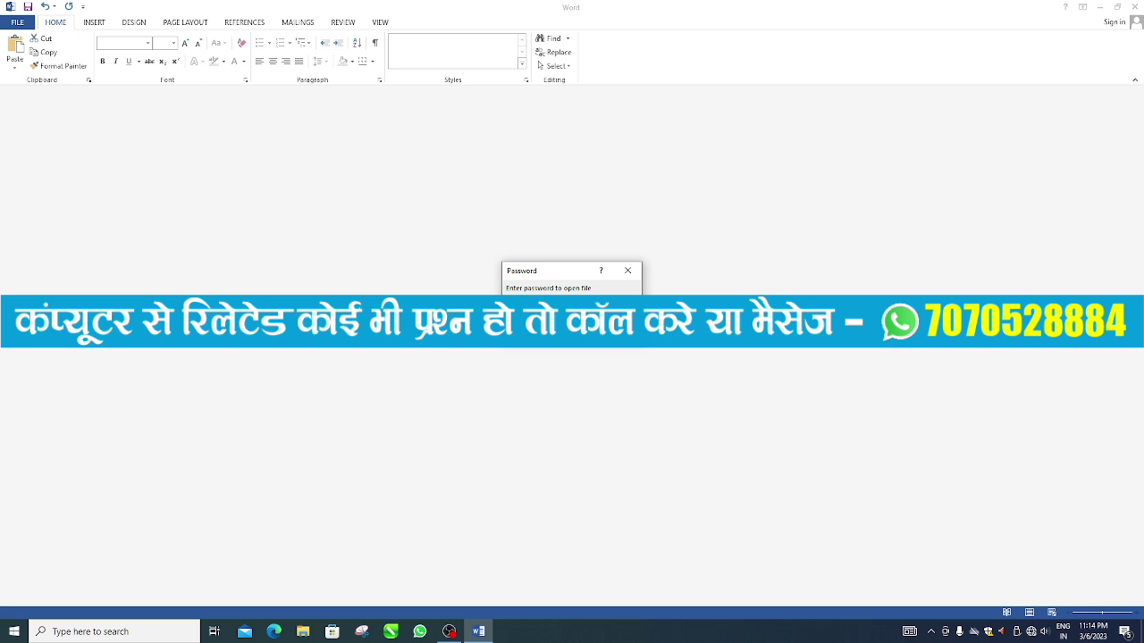
Step: Submit the password to unlock the amax document
{"action": "key", "text": "Return"}
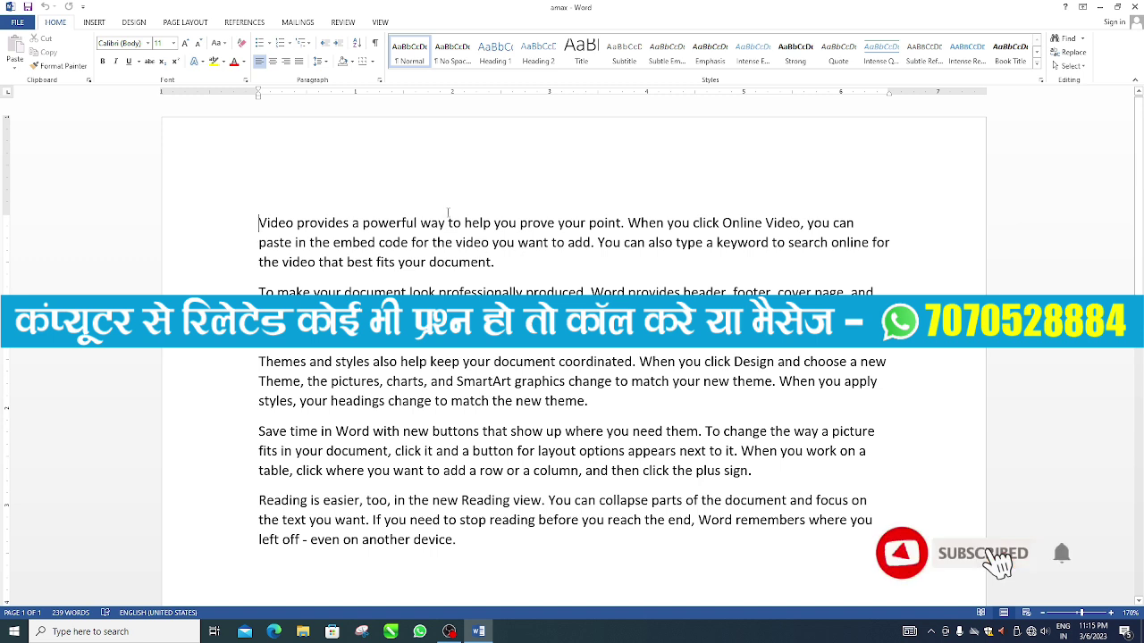
Step: Export the document to the Desktop as amax.pdf using the PDF file type
{"action": "left_click", "coordinate": [19, 22]}
{"action": "left_click", "coordinate": [20, 147]}
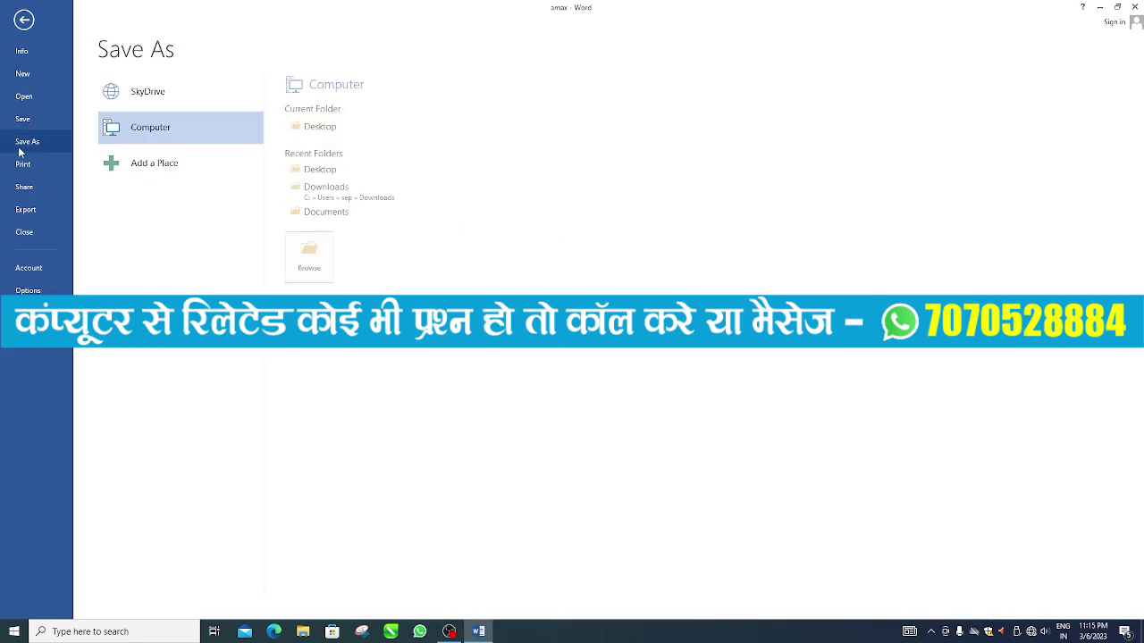
{"action": "left_click", "coordinate": [323, 130]}
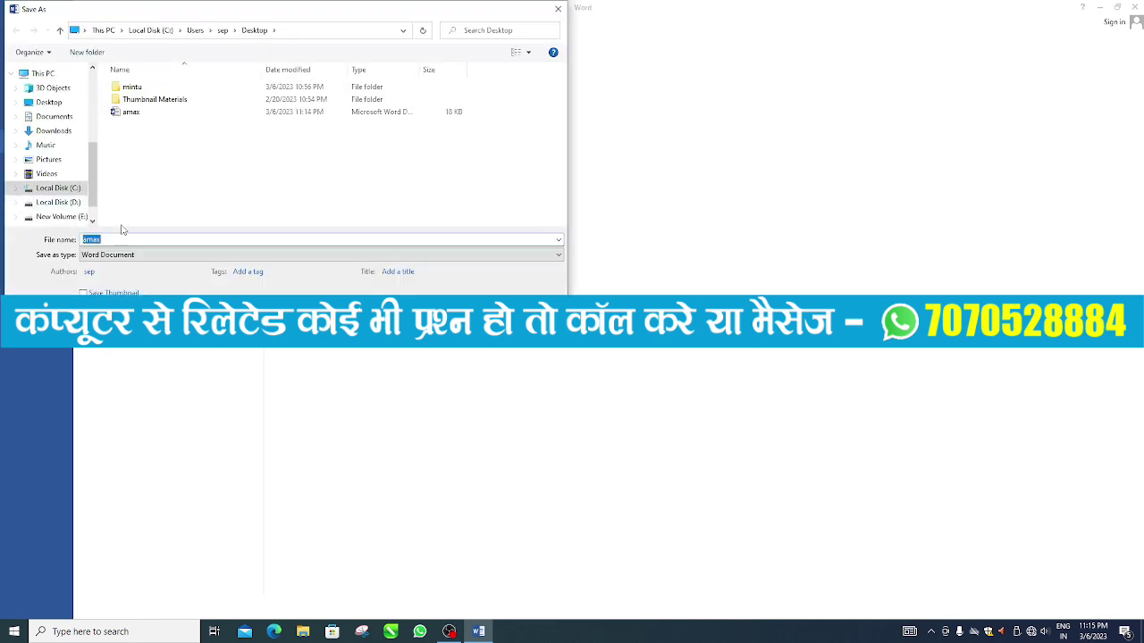
{"action": "left_click", "coordinate": [132, 257]}
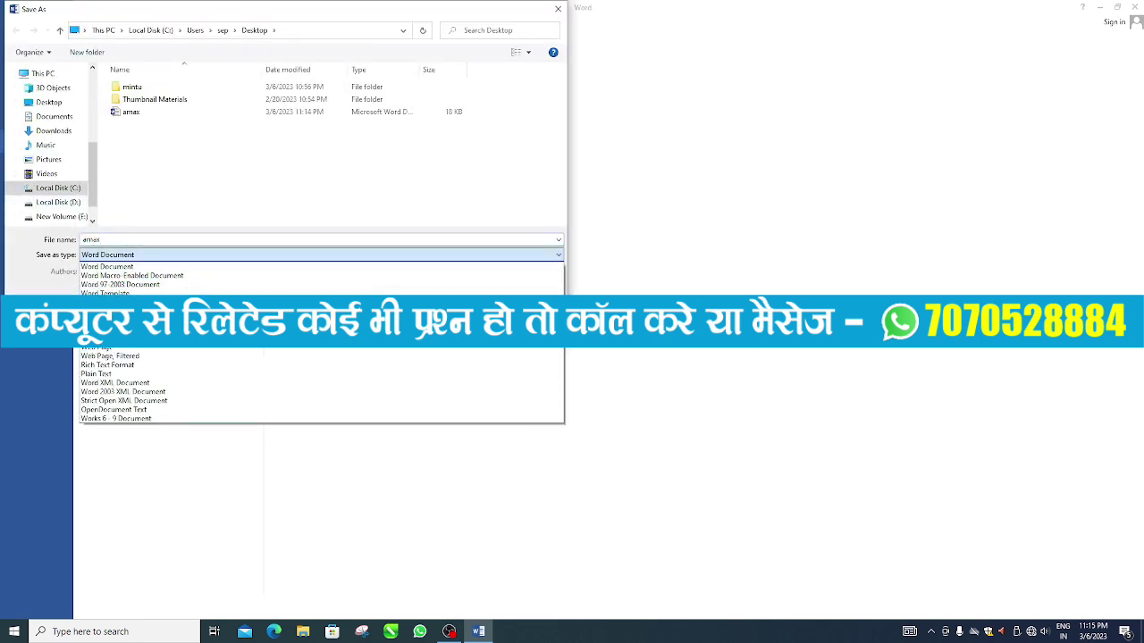
{"action": "left_click", "coordinate": [107, 320]}
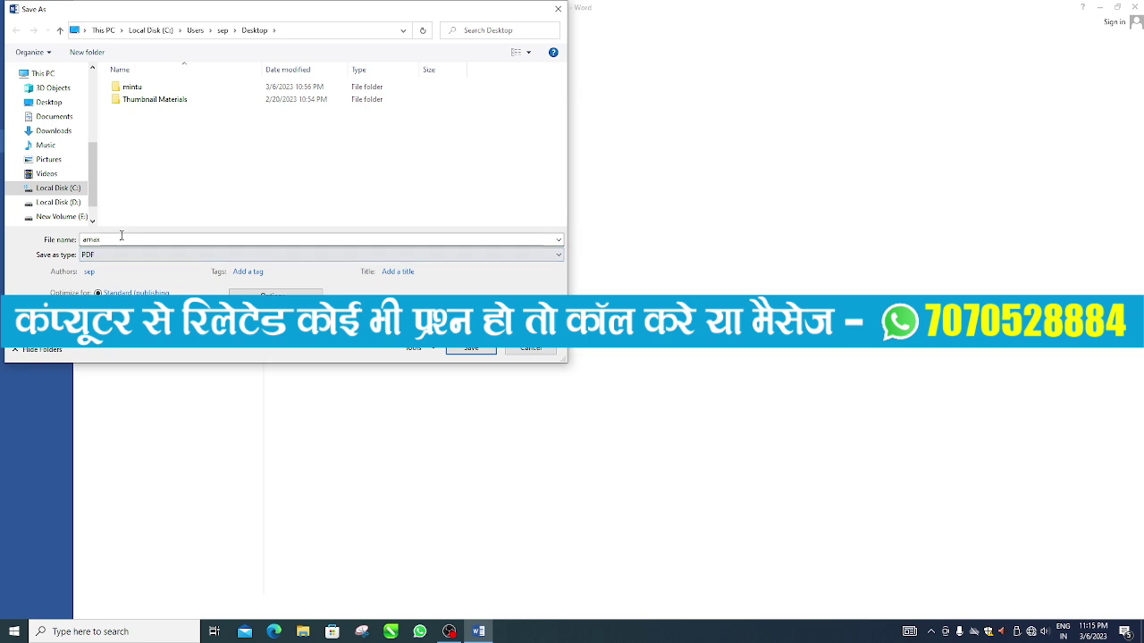
{"action": "left_click", "coordinate": [50, 102]}
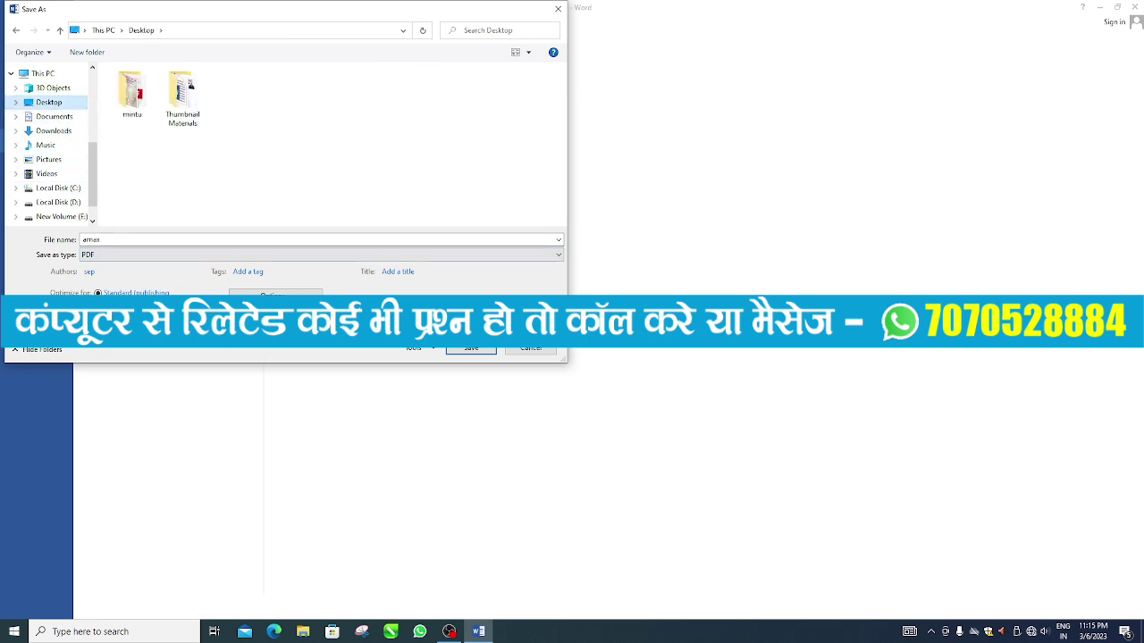
{"action": "left_click", "coordinate": [468, 351]}
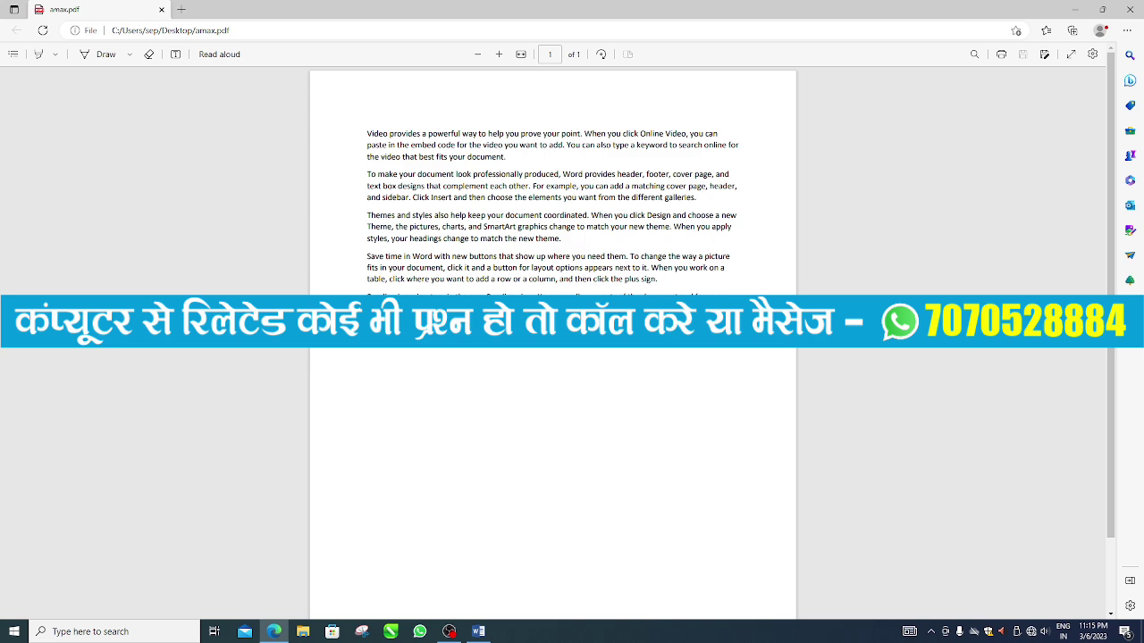
Step: Close Edge and Word, place the amax PDF beside the Word file, and check it opens
{"action": "left_click", "coordinate": [1129, 9]}
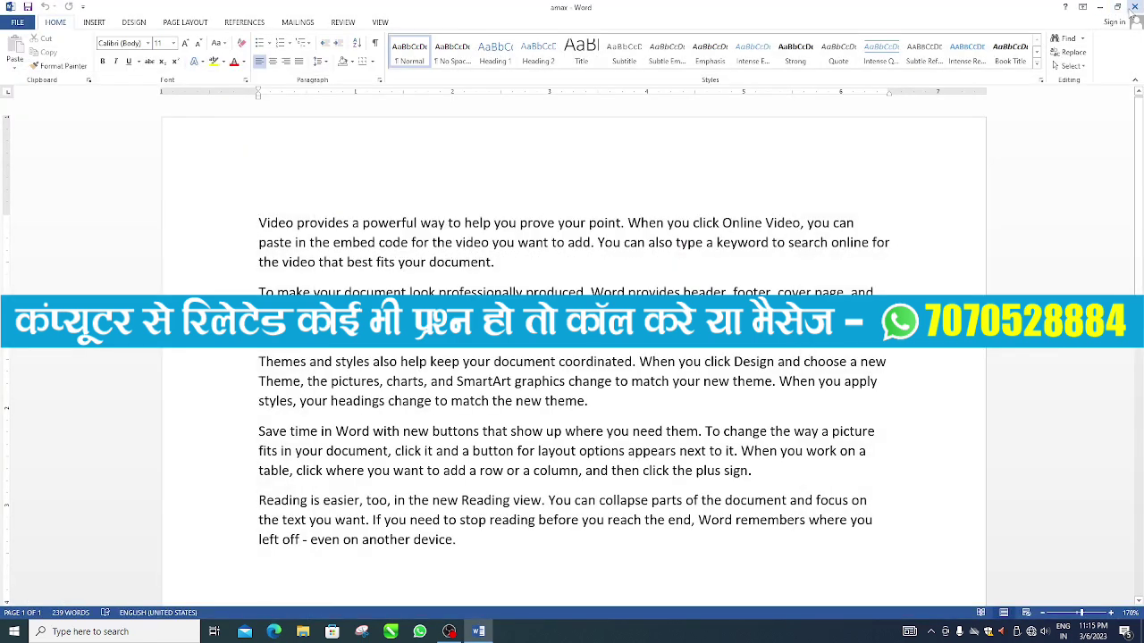
{"action": "left_click", "coordinate": [1135, 11]}
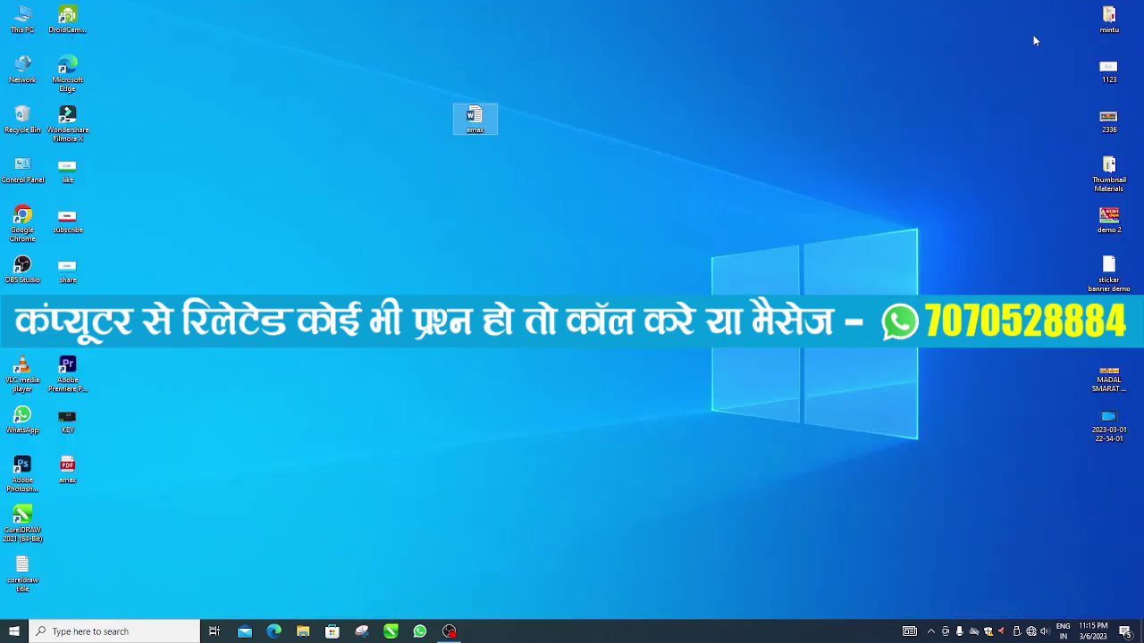
{"action": "left_click_drag", "start_coordinate": [67, 469], "coordinate": [561, 219]}
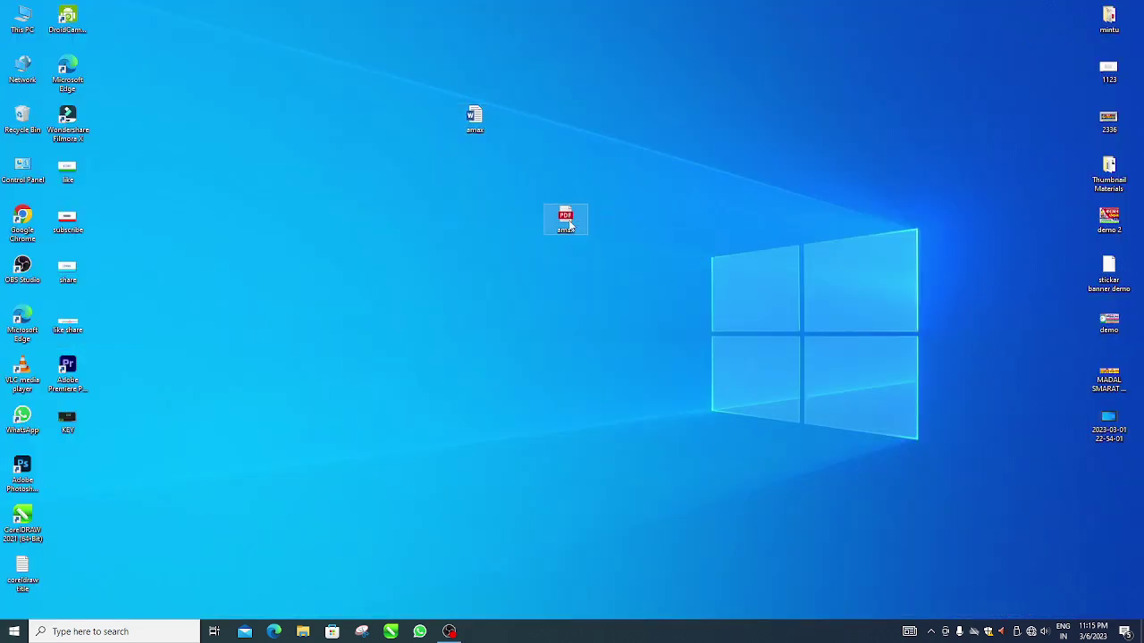
{"action": "double_click", "coordinate": [570, 225]}
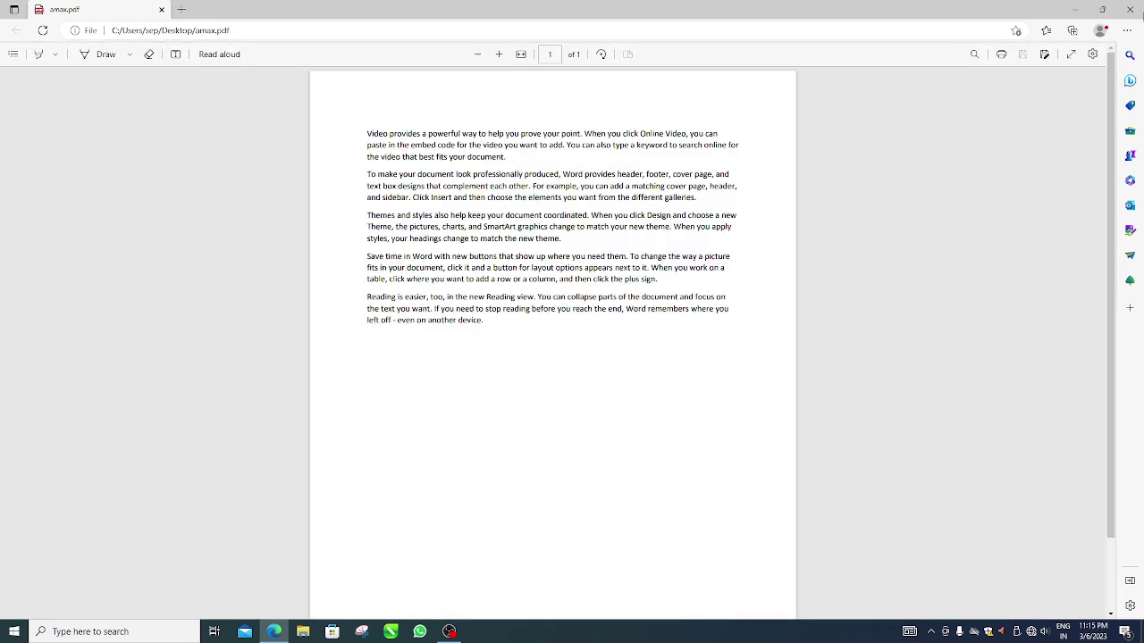
{"action": "left_click", "coordinate": [1129, 9]}
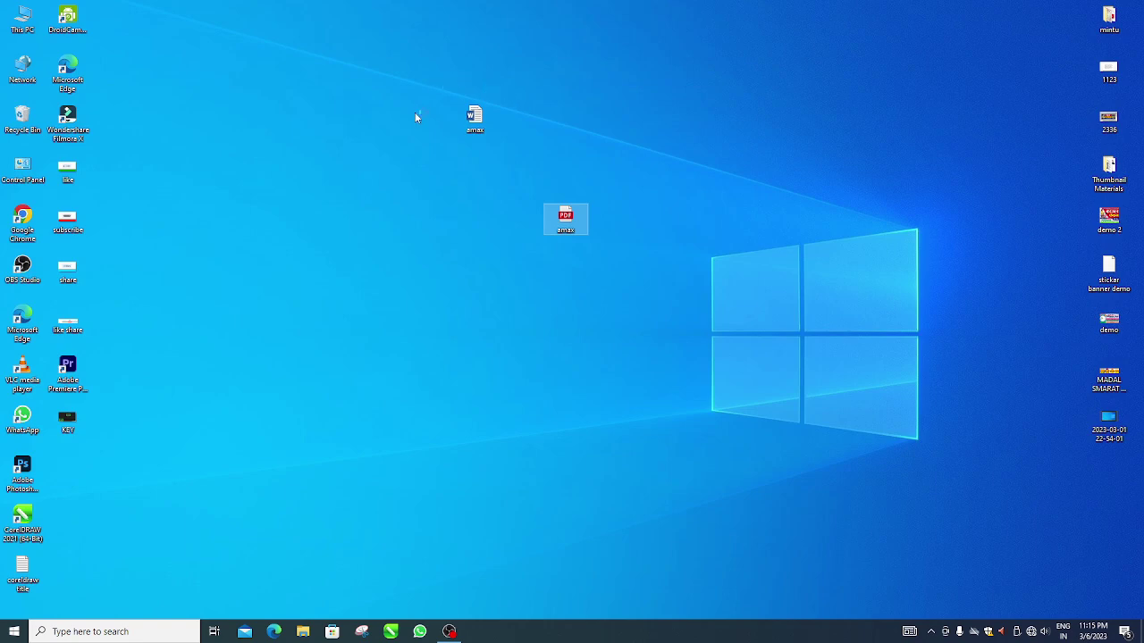
Step: Reopen amax from the desktop and enter its password to unlock it
{"action": "double_click", "coordinate": [480, 119]}
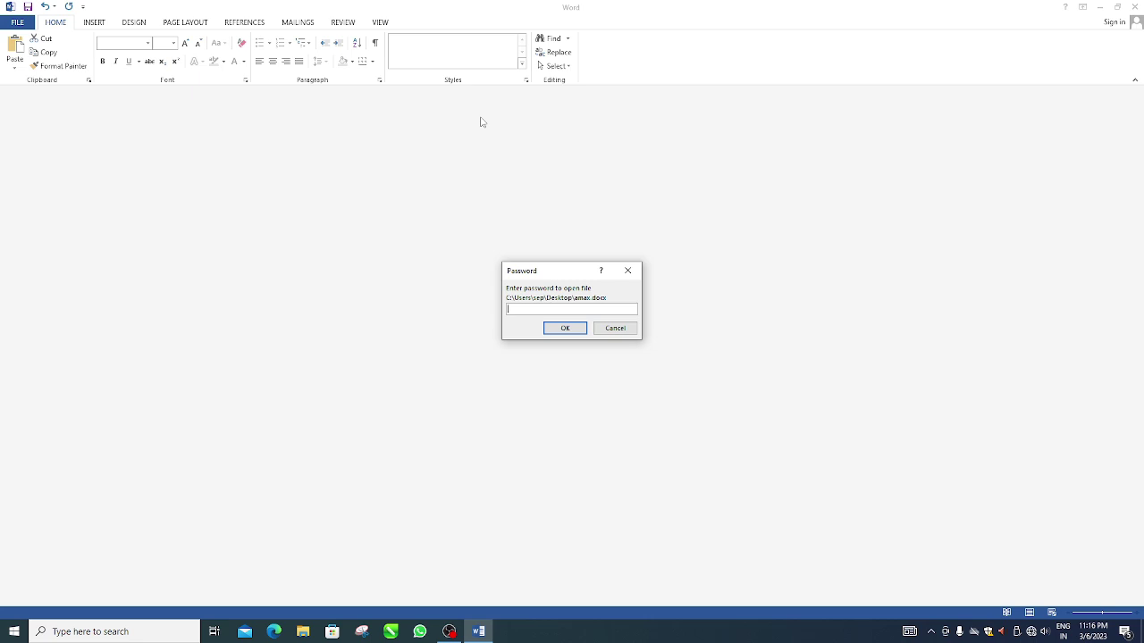
{"action": "type", "text": "1"}
{"action": "key", "text": "Return"}
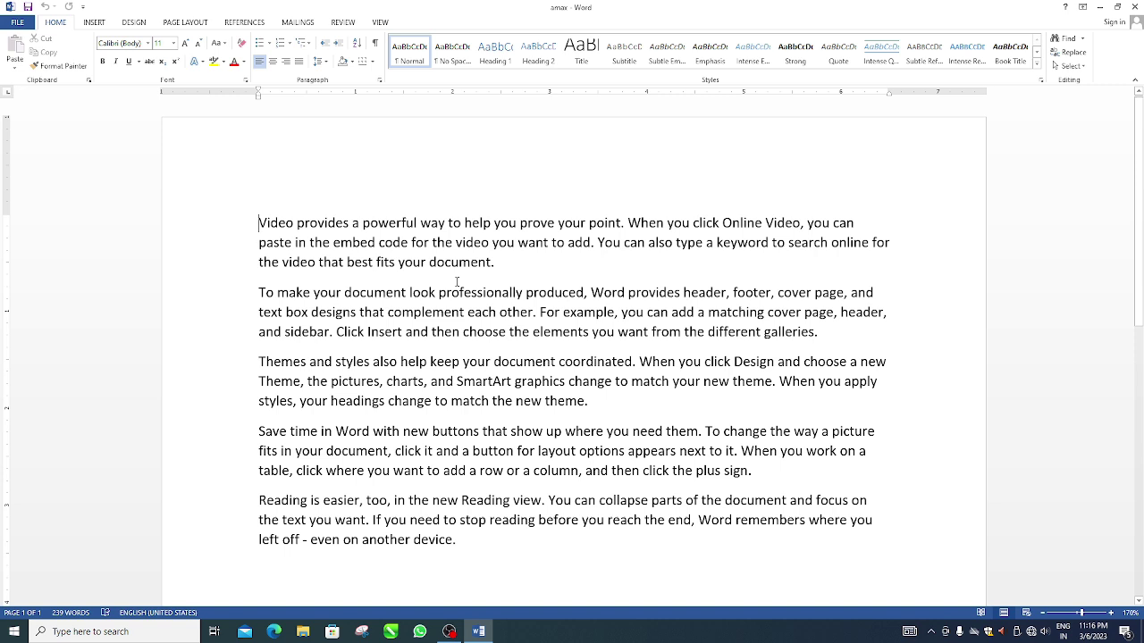
Step: Set up a Save As copy on the Desktop named amax1 with PDF as the file type
{"action": "left_click", "coordinate": [18, 24]}
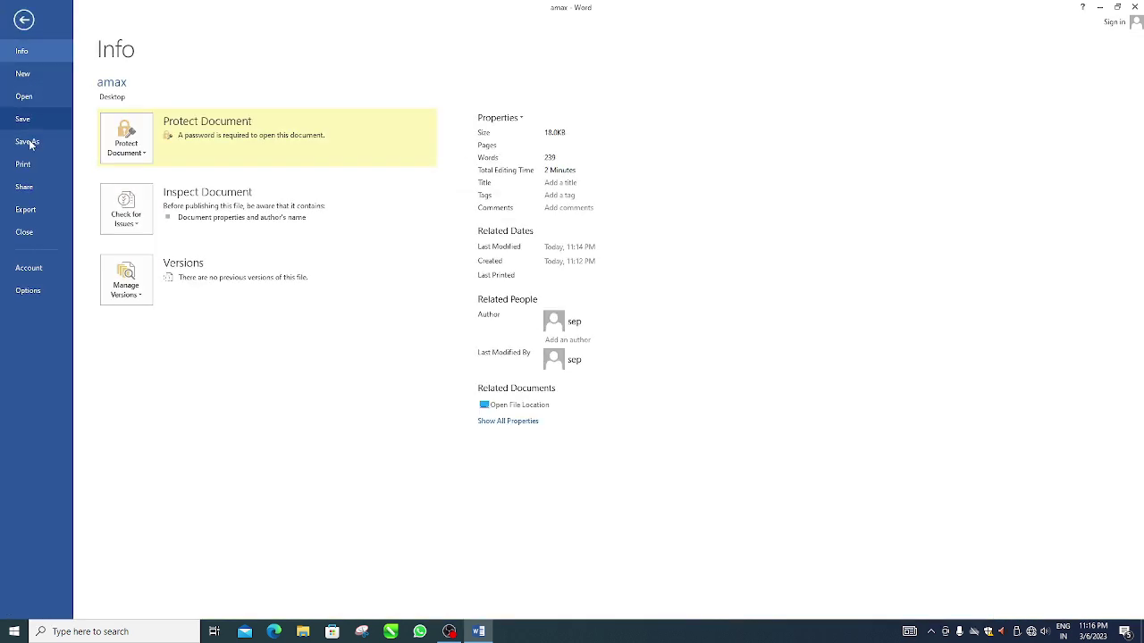
{"action": "left_click", "coordinate": [28, 147]}
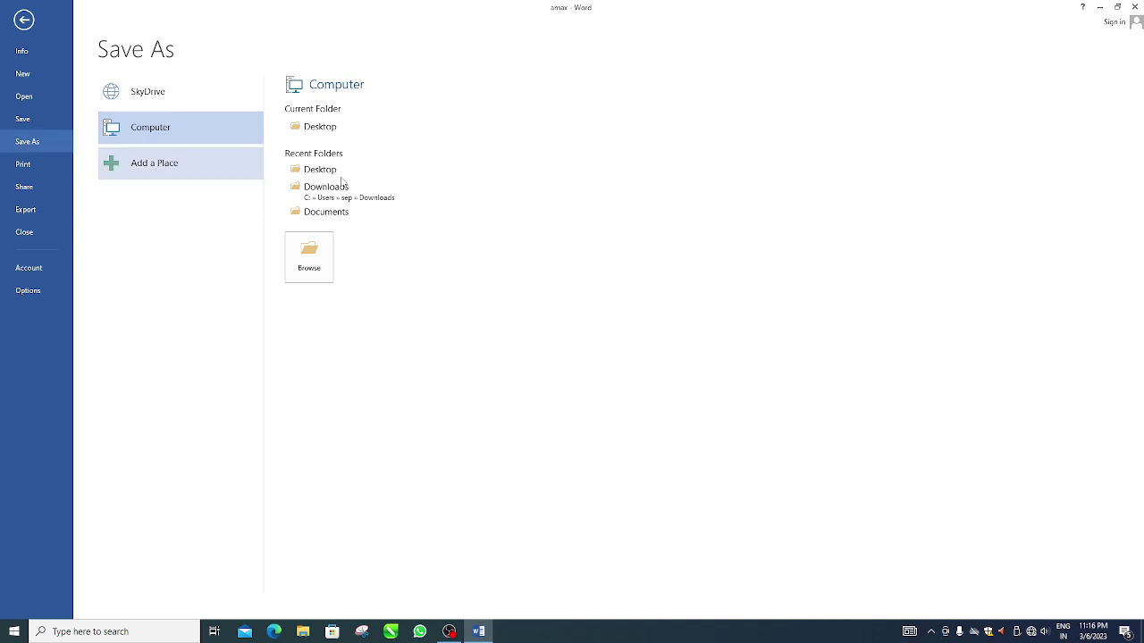
{"action": "left_click", "coordinate": [333, 131]}
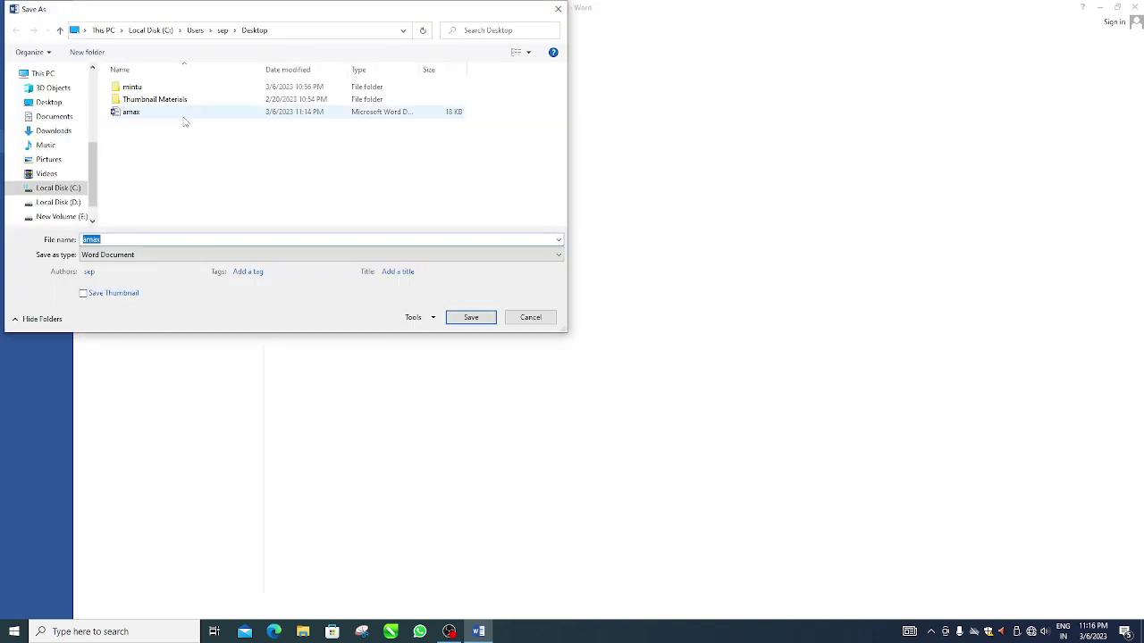
{"action": "left_click", "coordinate": [62, 103]}
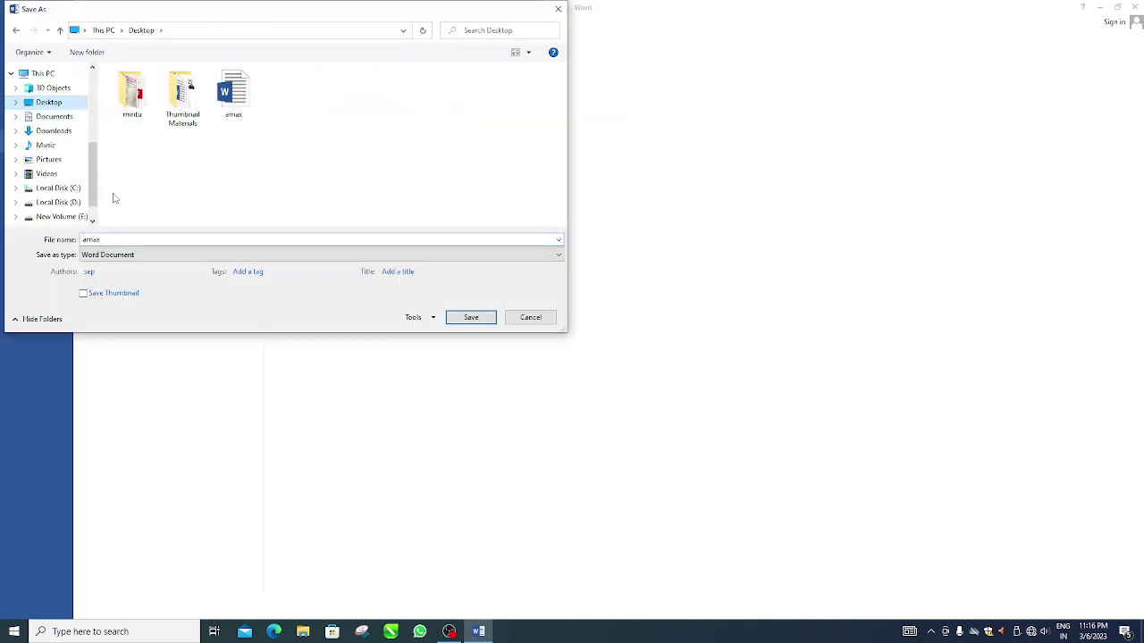
{"action": "left_click", "coordinate": [111, 241]}
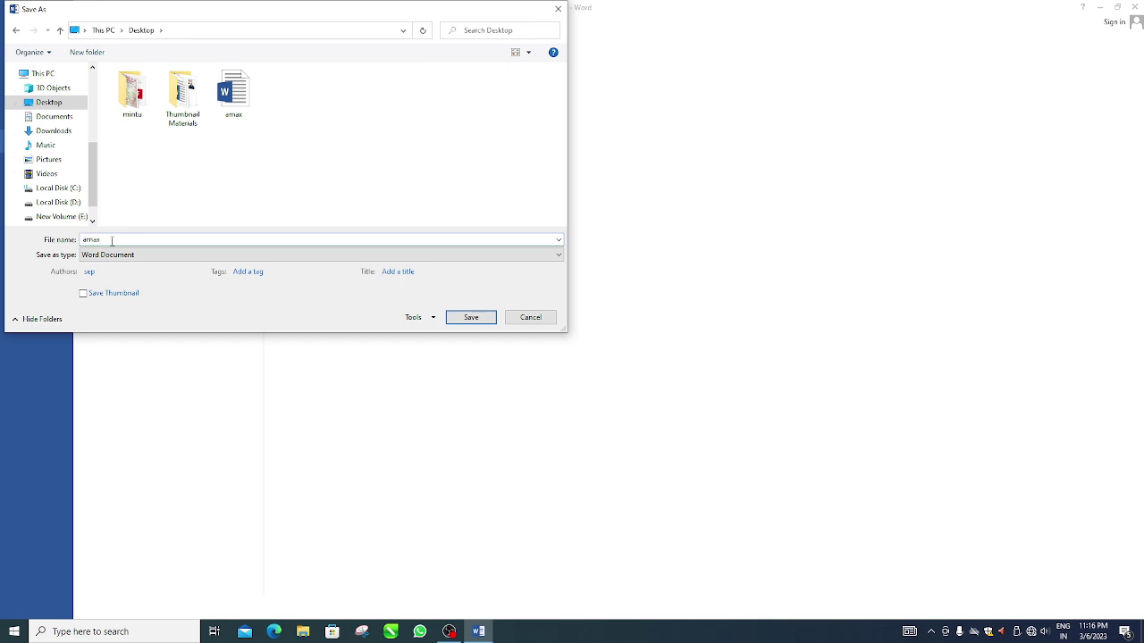
{"action": "type", "text": "1"}
{"action": "left_click", "coordinate": [131, 256]}
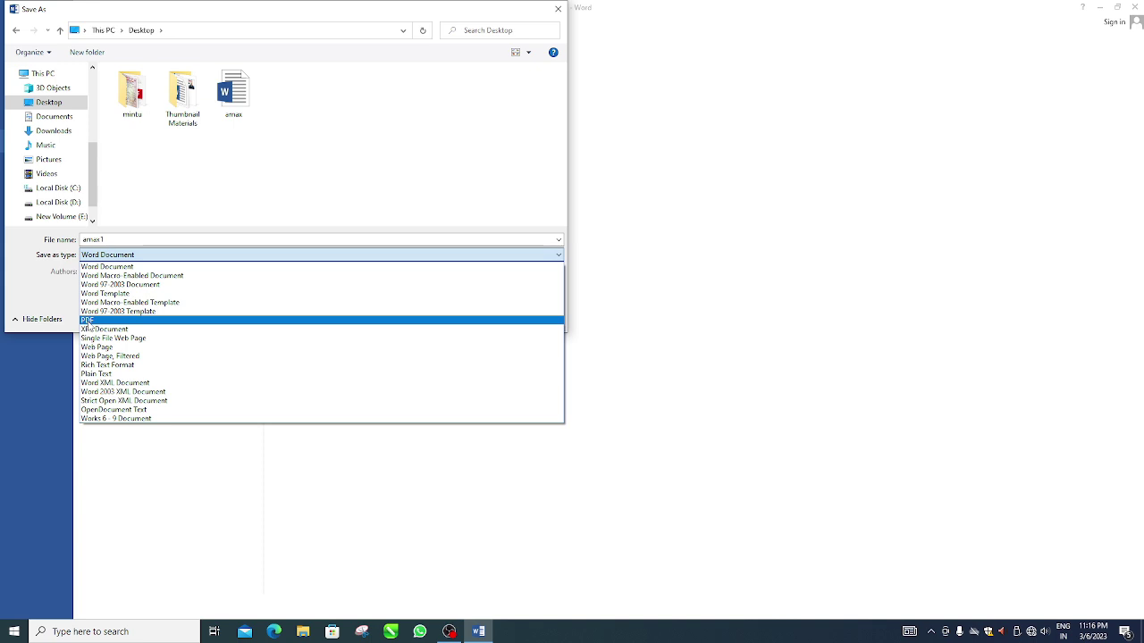
{"action": "left_click", "coordinate": [86, 321]}
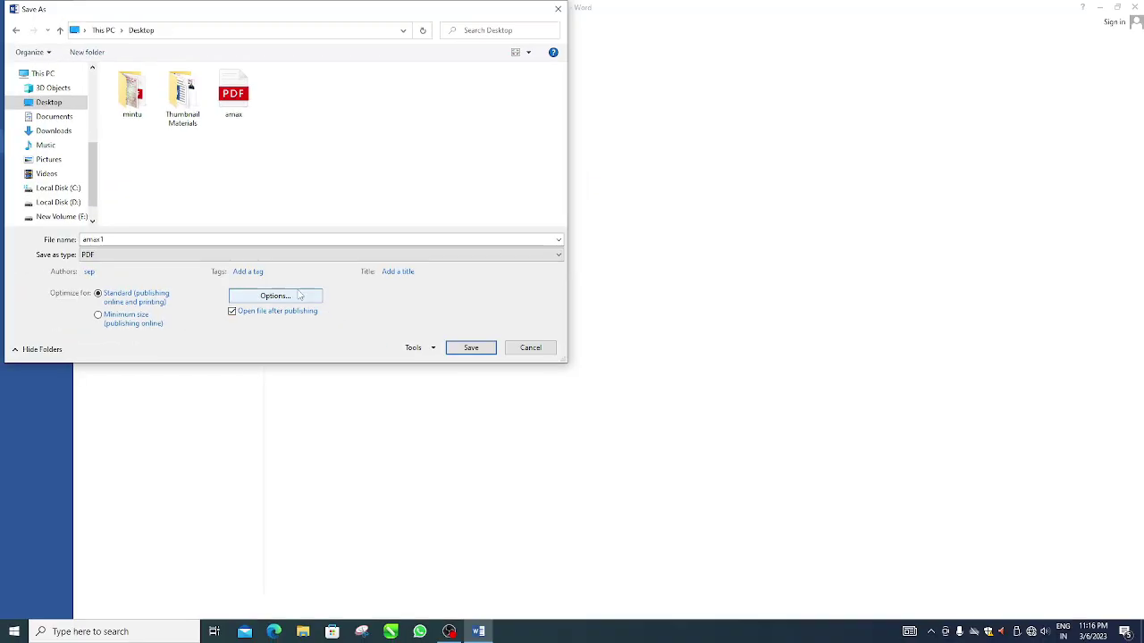
Step: Turn on 'Encrypt the document with a password' in the PDF options, set the password, and save amax1
{"action": "left_click", "coordinate": [295, 299]}
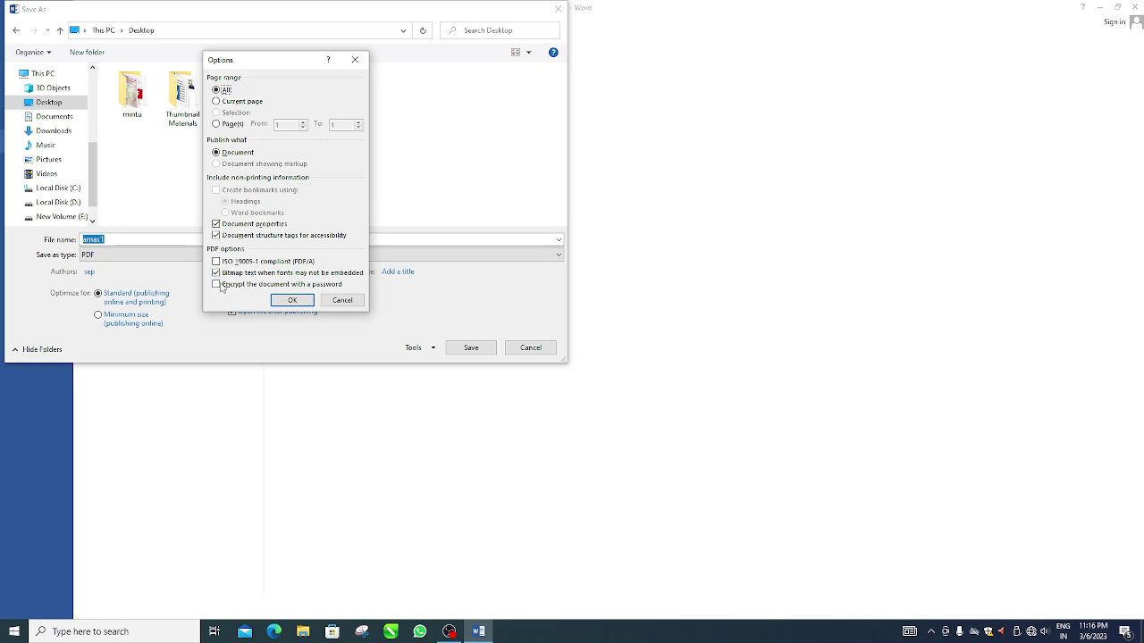
{"action": "left_click", "coordinate": [217, 285]}
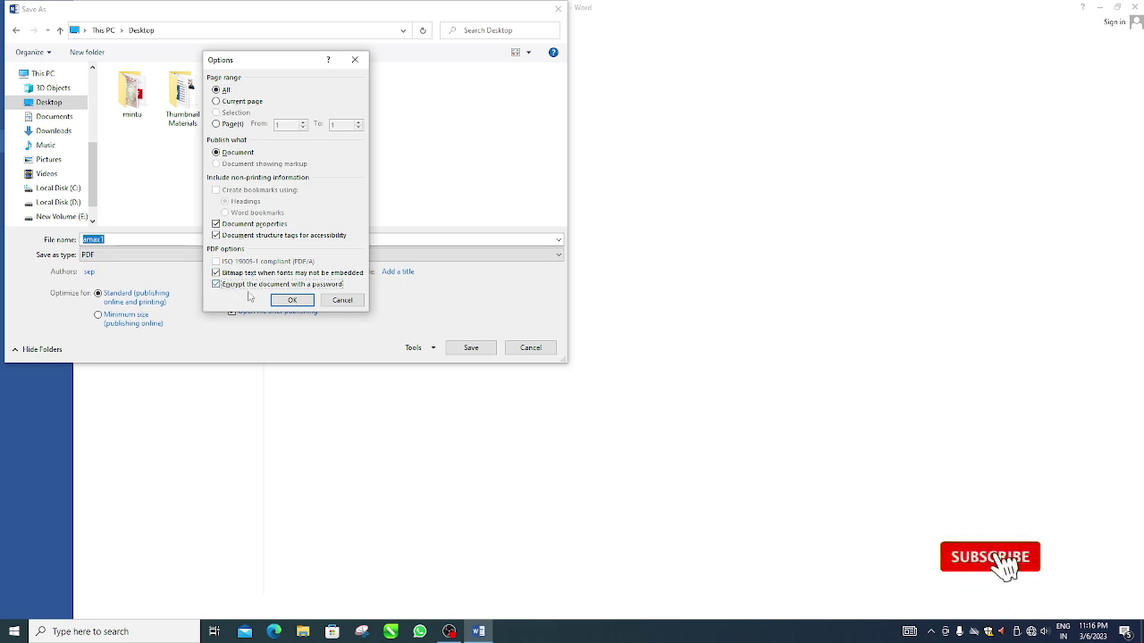
{"action": "left_click", "coordinate": [286, 303]}
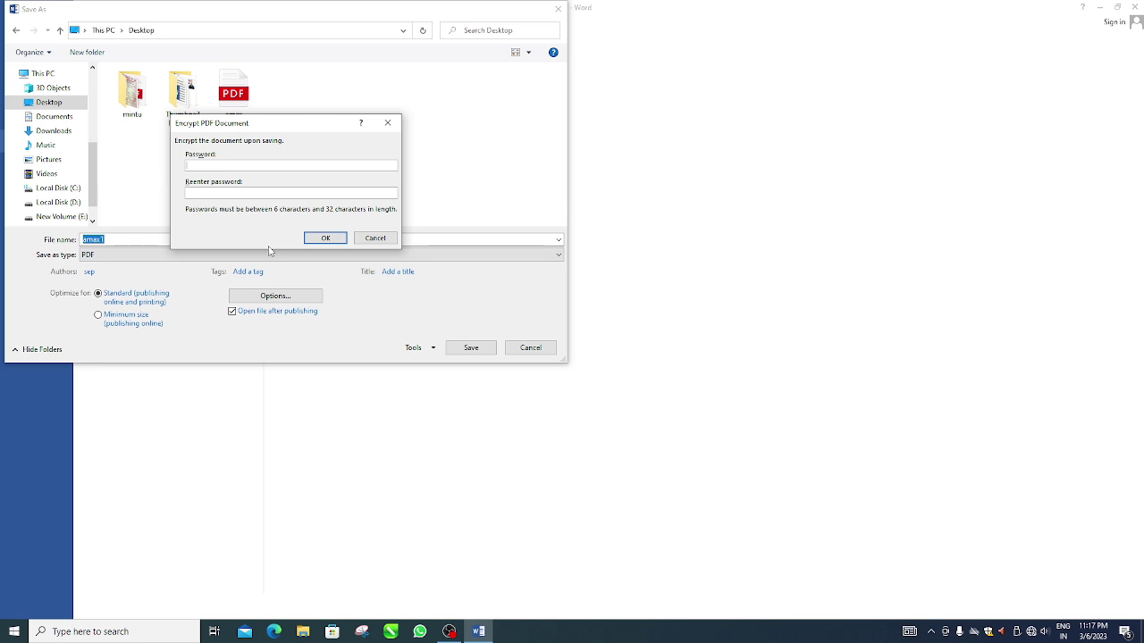
{"action": "left_click", "coordinate": [326, 238]}
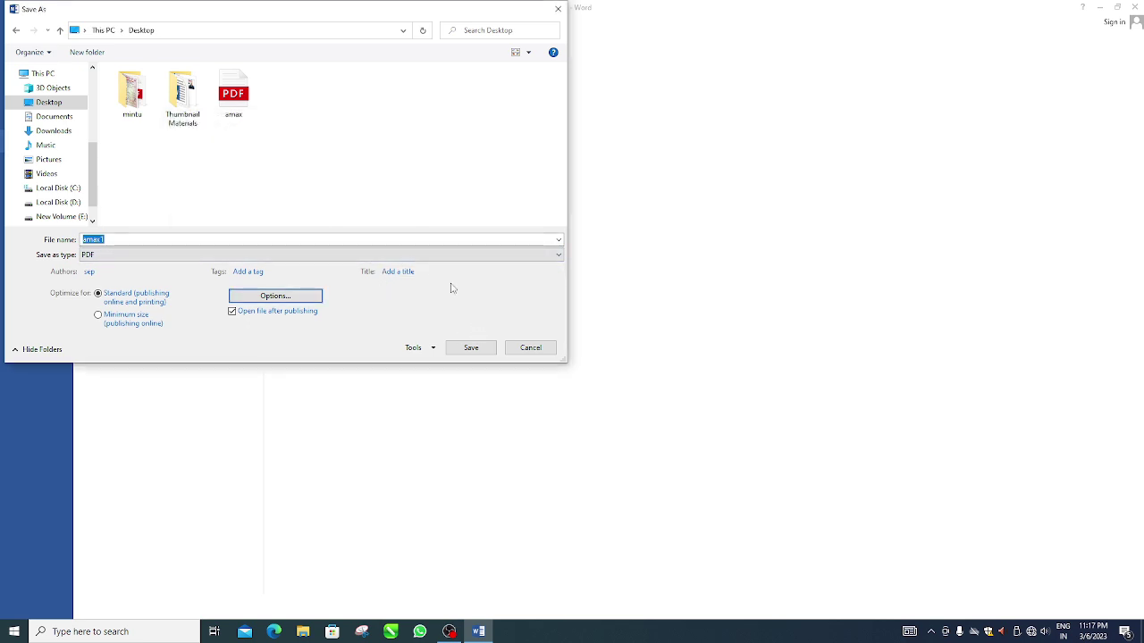
{"action": "left_click", "coordinate": [470, 349]}
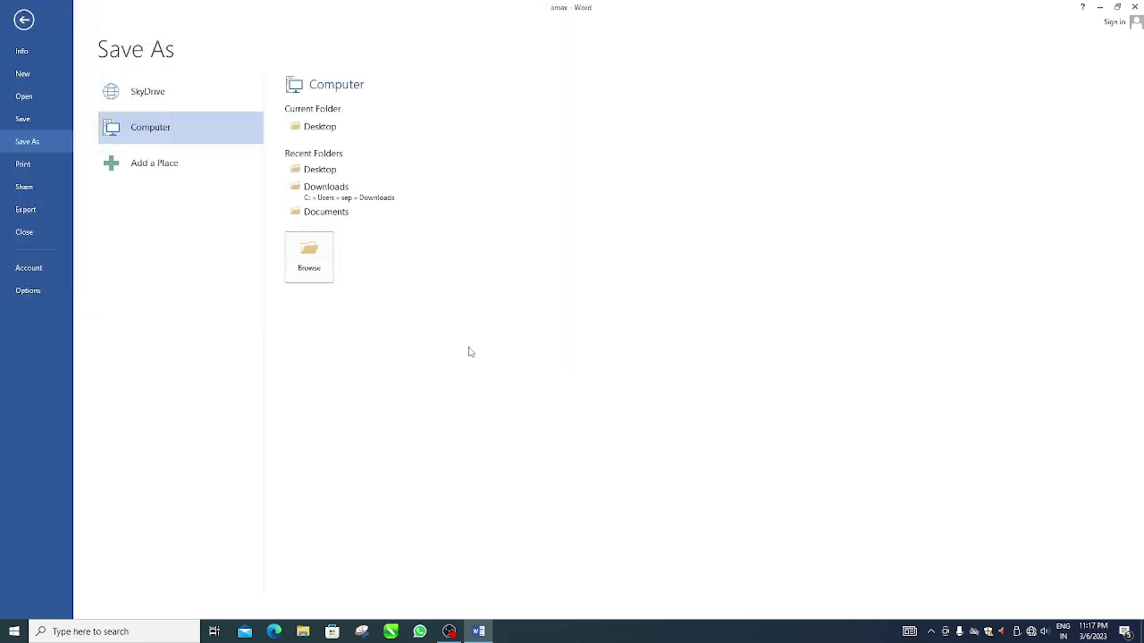
Step: Accept the warning, unlock amax1.pdf in Edge with its password to check the text, then close Edge
{"action": "left_click", "coordinate": [539, 354]}
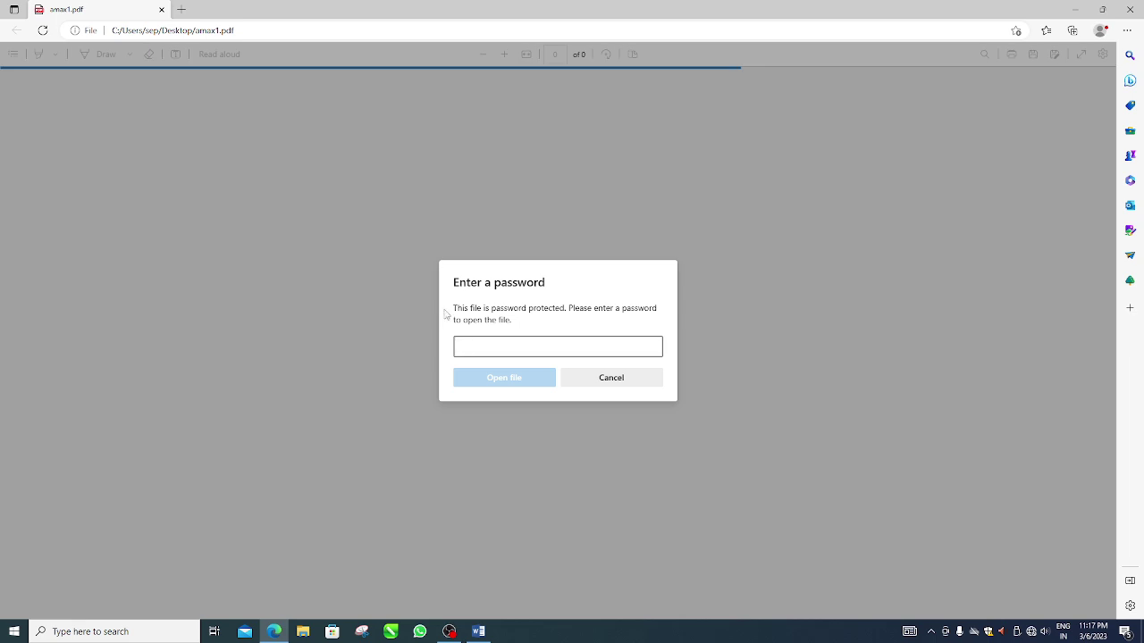
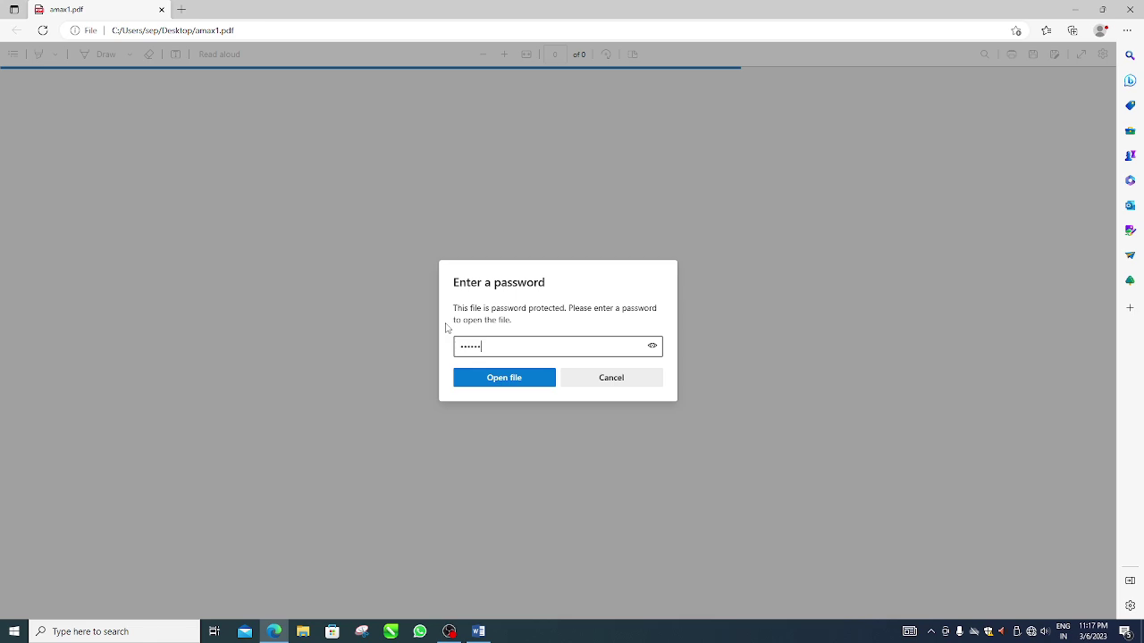
{"action": "left_click", "coordinate": [543, 384]}
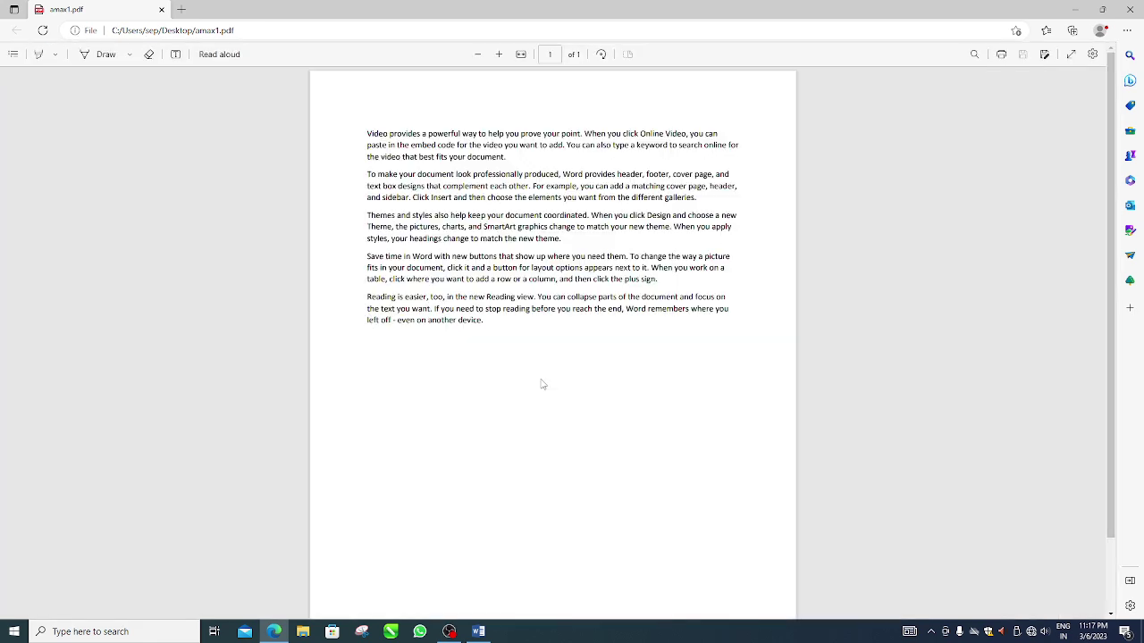
{"action": "left_click", "coordinate": [1130, 13]}
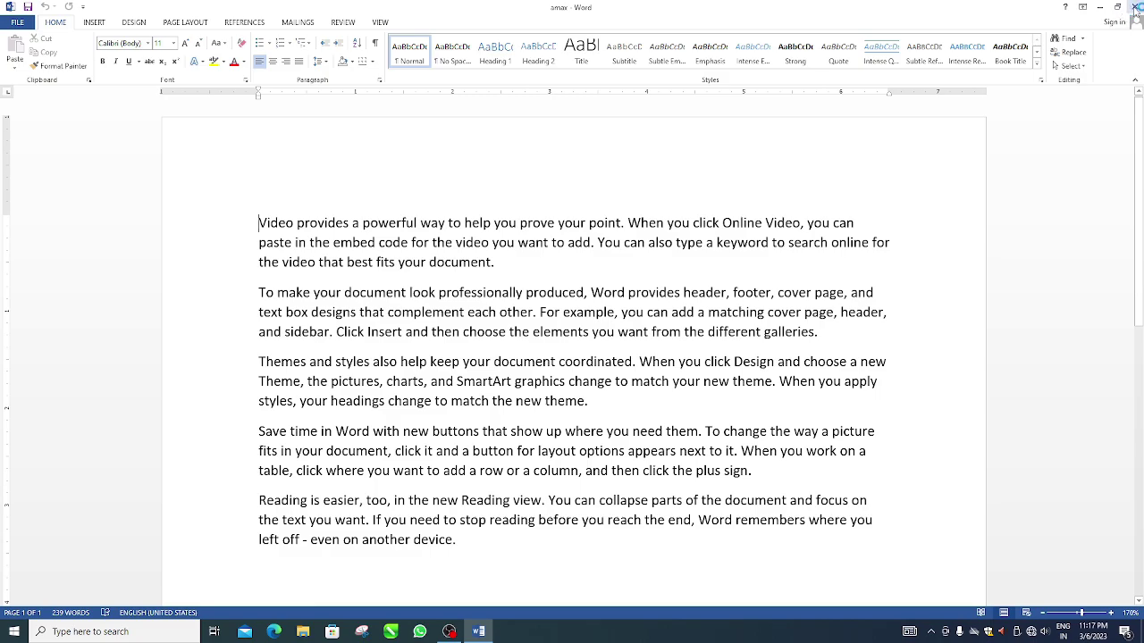
Step: Close Word and reopen amax1.pdf from the desktop, unlocking it with its password
{"action": "left_click", "coordinate": [1135, 8]}
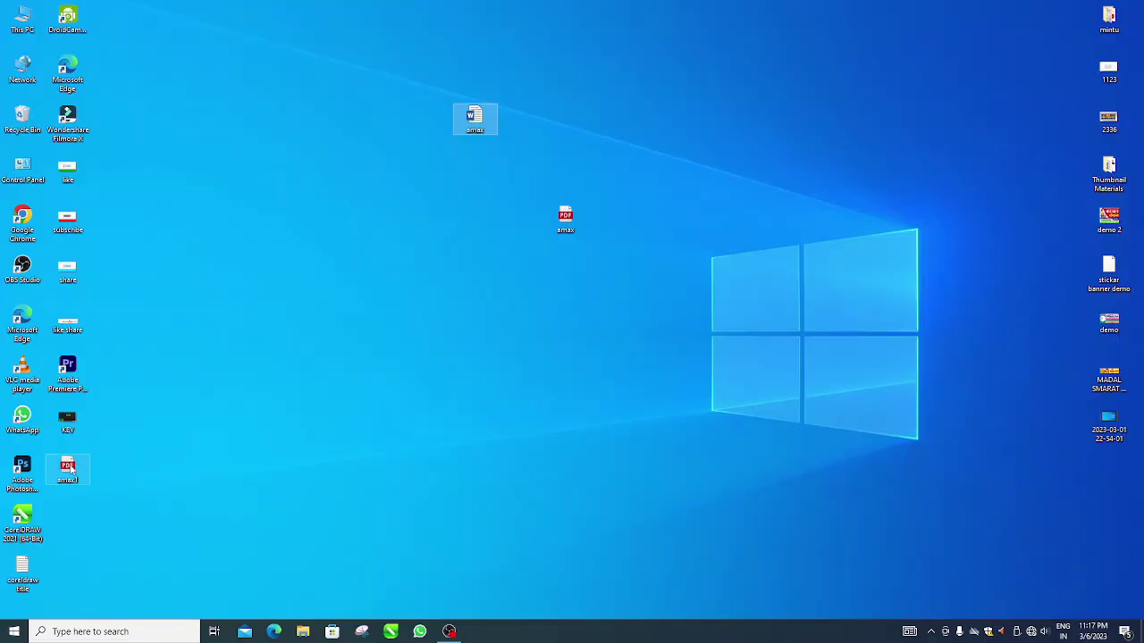
{"action": "mouse_move", "coordinate": [70, 466]}
{"action": "left_mouse_down"}
{"action": "mouse_move", "coordinate": [360, 339]}
{"action": "mouse_move", "coordinate": [340, 283]}
{"action": "mouse_move", "coordinate": [431, 217]}
{"action": "left_mouse_up"}
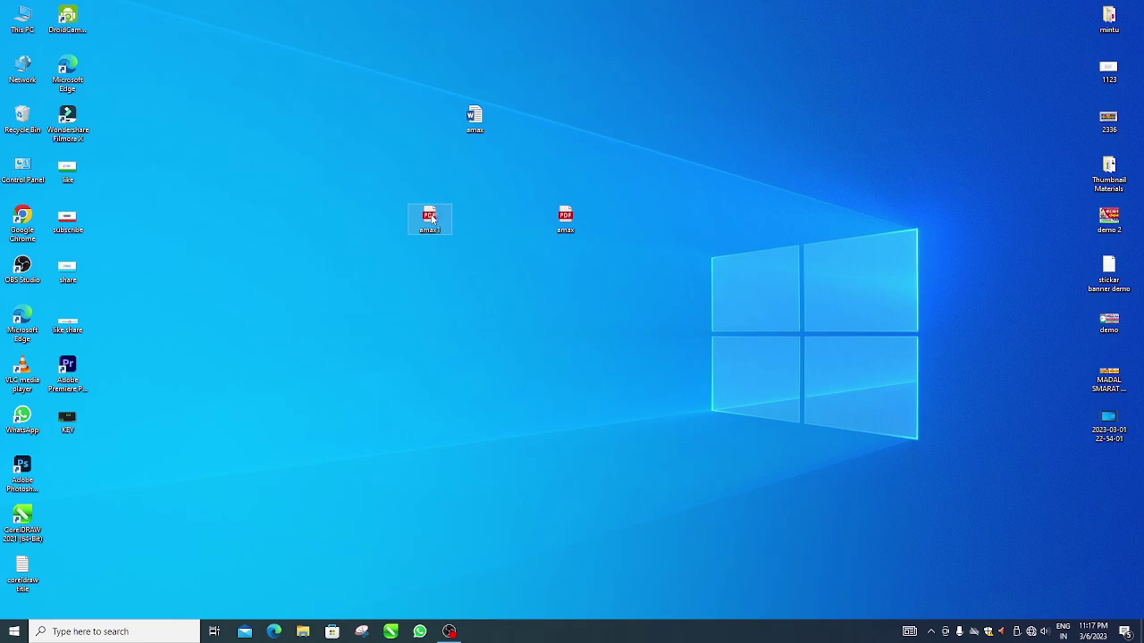
{"action": "double_click", "coordinate": [431, 217]}
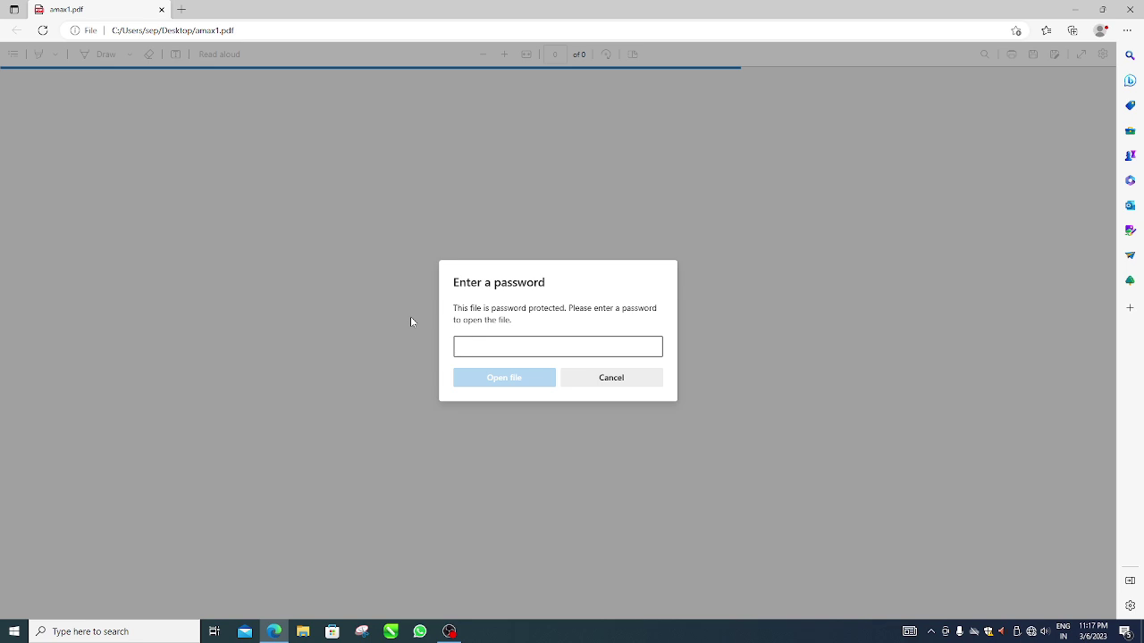
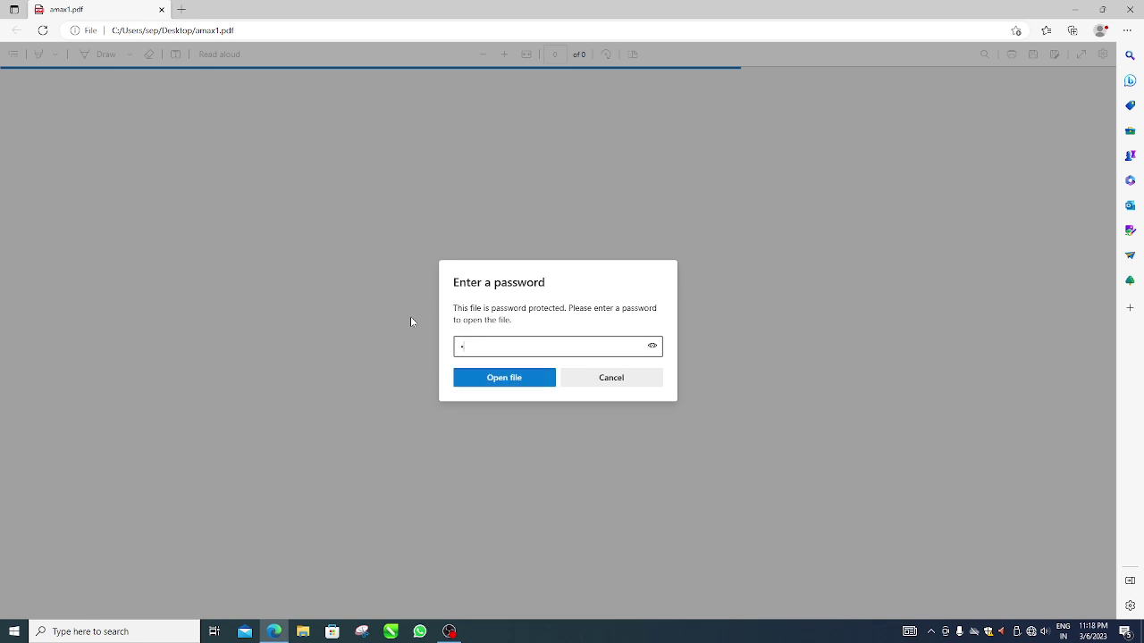
{"action": "left_click", "coordinate": [504, 379]}
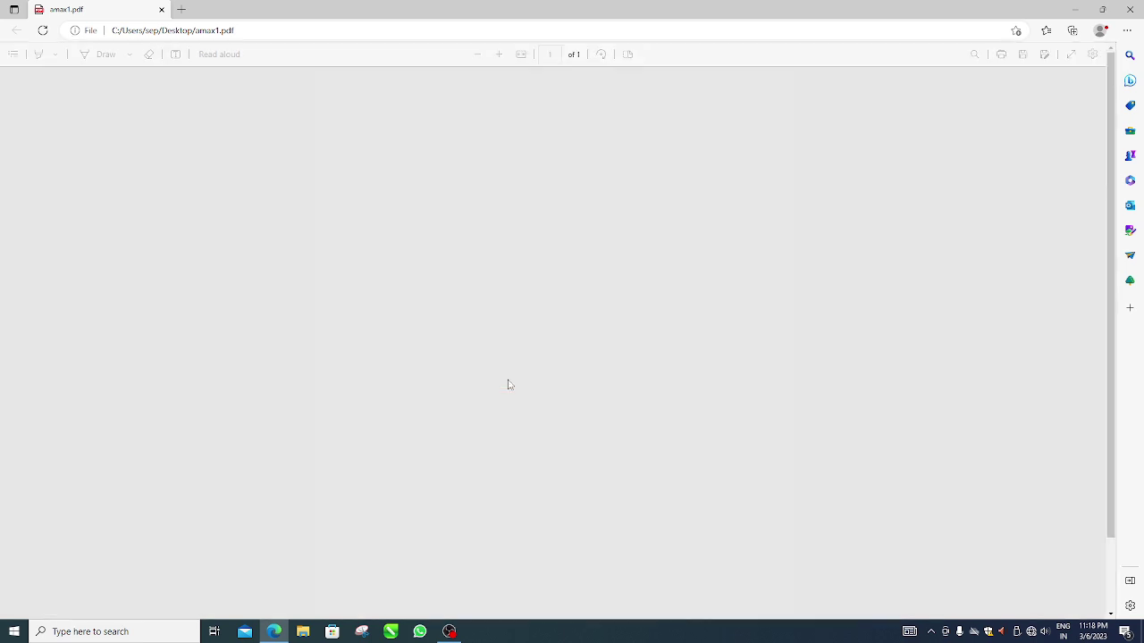